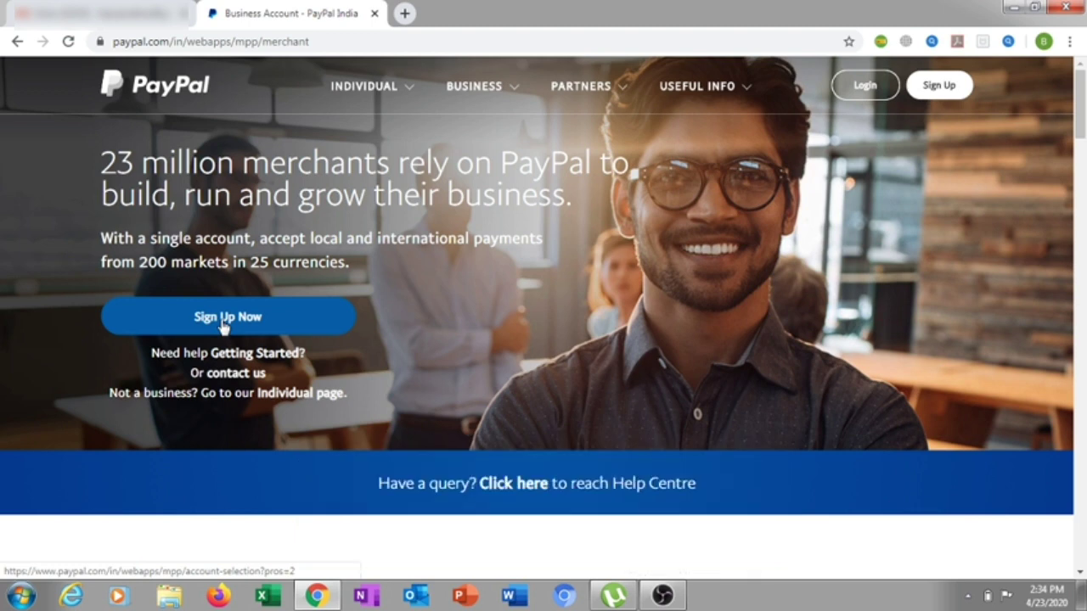
Start the sign-up and choose Business Account as the account type.
left_click(222, 324)
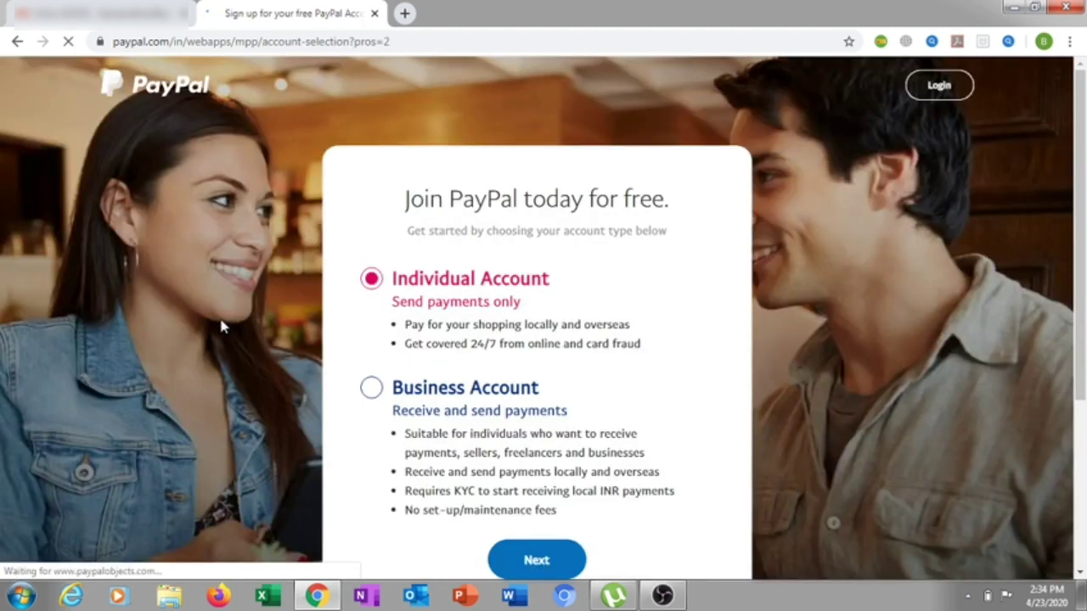
left_click(371, 389)
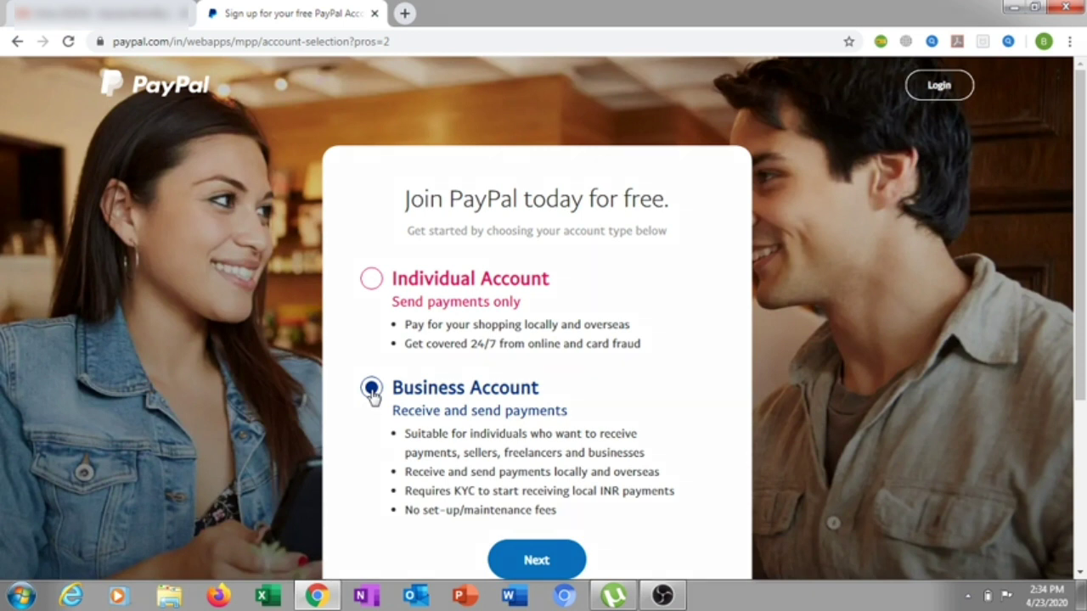
left_click(538, 561)
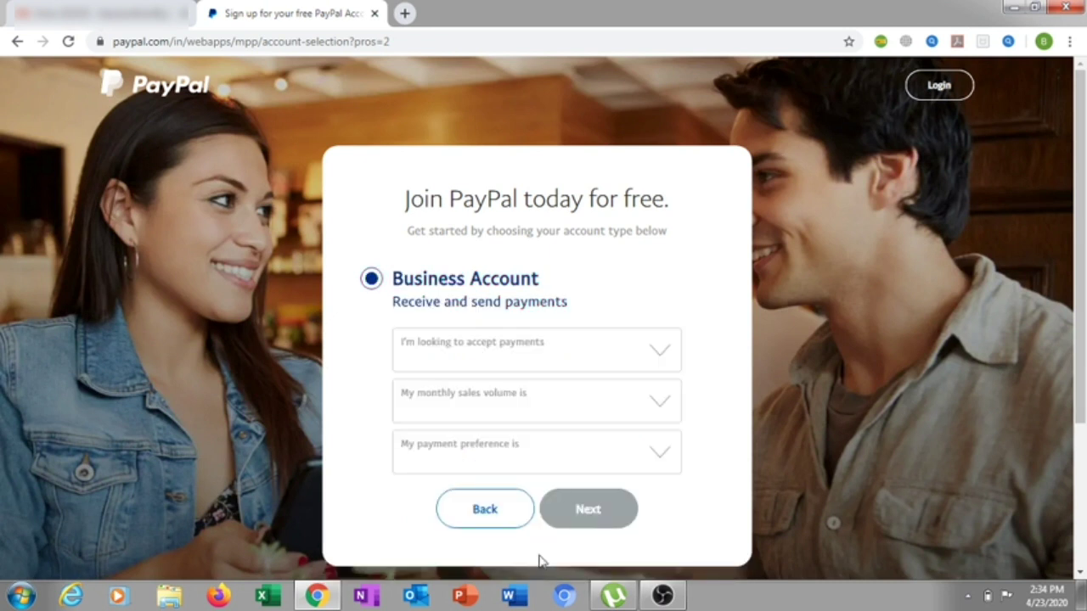
Submit the payment profile as via email, invoicing or link, less than INR 5 Lacs a month, and both INR and foreign currency.
left_click(667, 355)
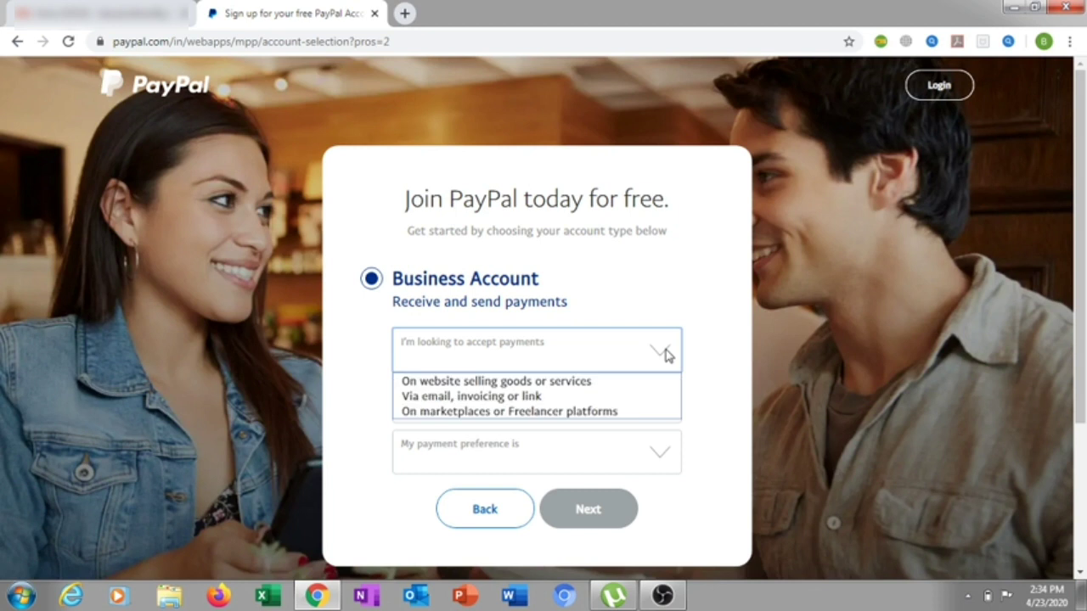
left_click(580, 399)
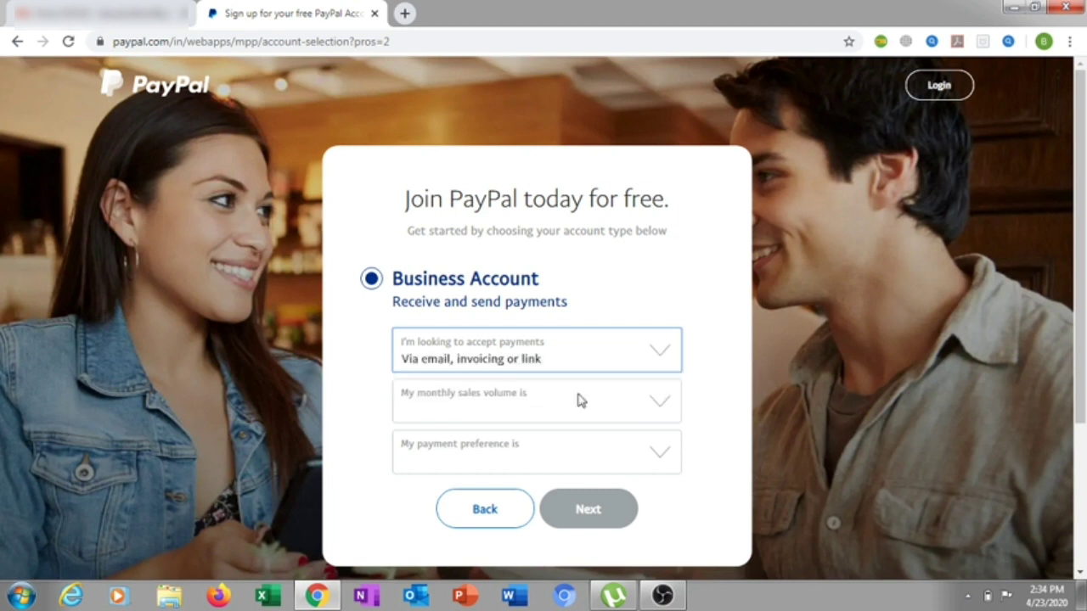
left_click(661, 404)
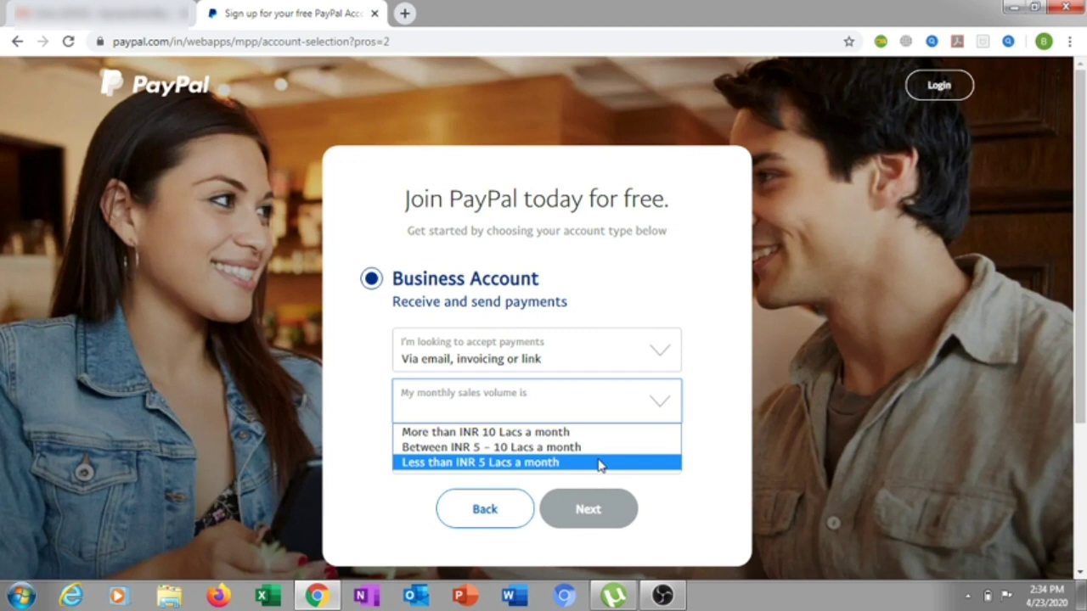
left_click(597, 464)
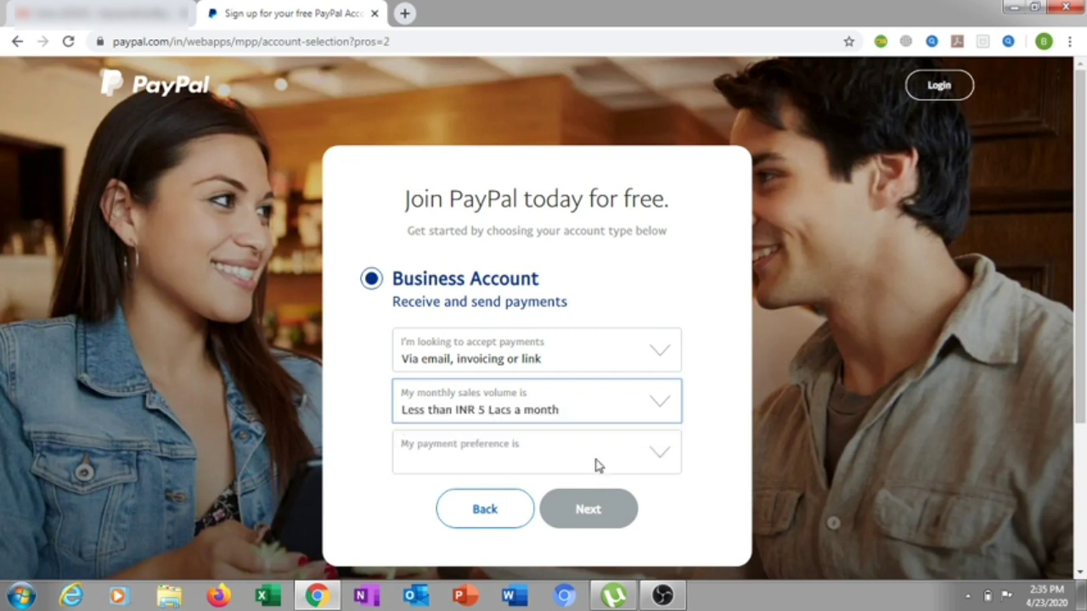
left_click(667, 456)
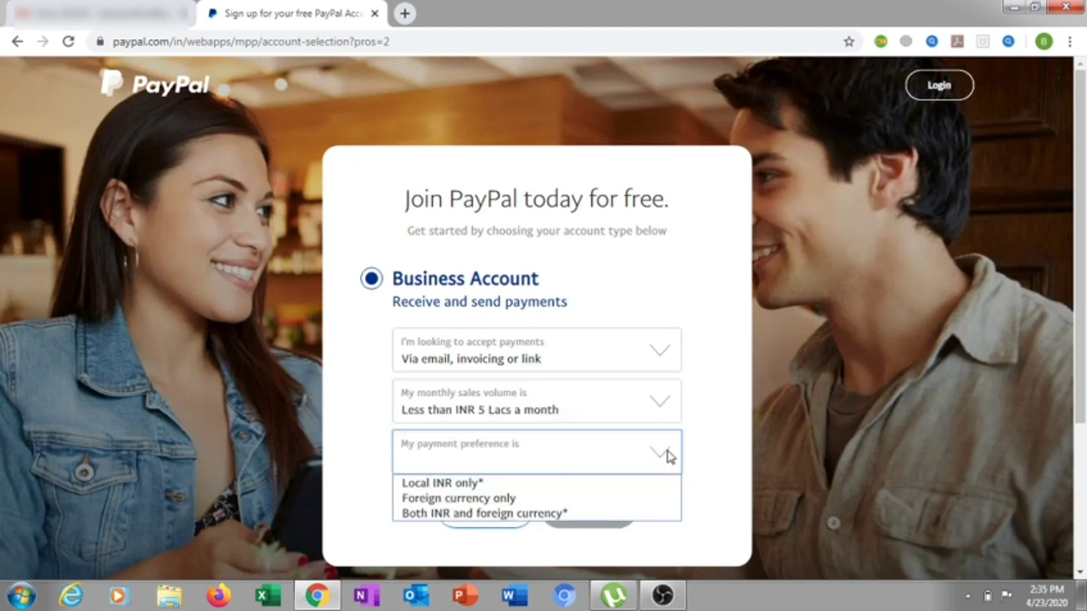
left_click(607, 513)
scroll(602, 501, "down", 1)
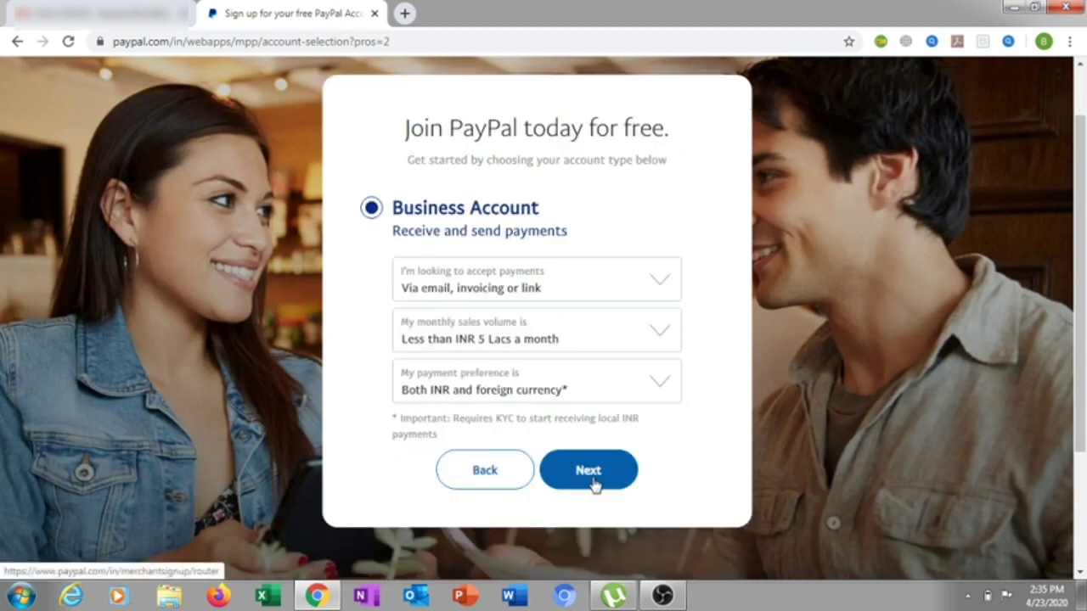
left_click(592, 483)
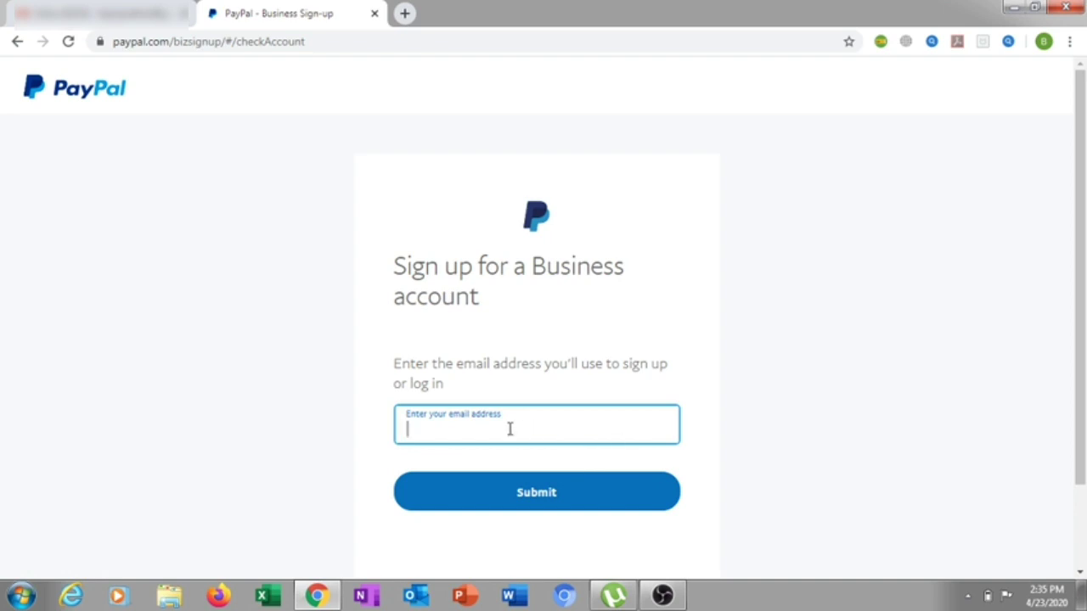
Submit the sign-up email address and create the account password.
key("ctrl+v")
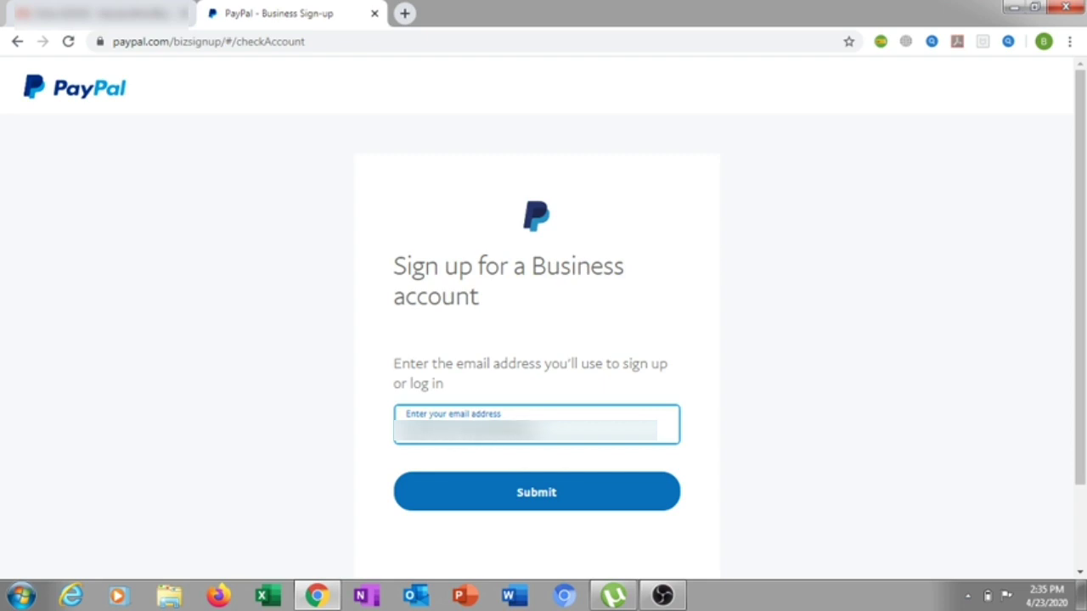
left_click(515, 496)
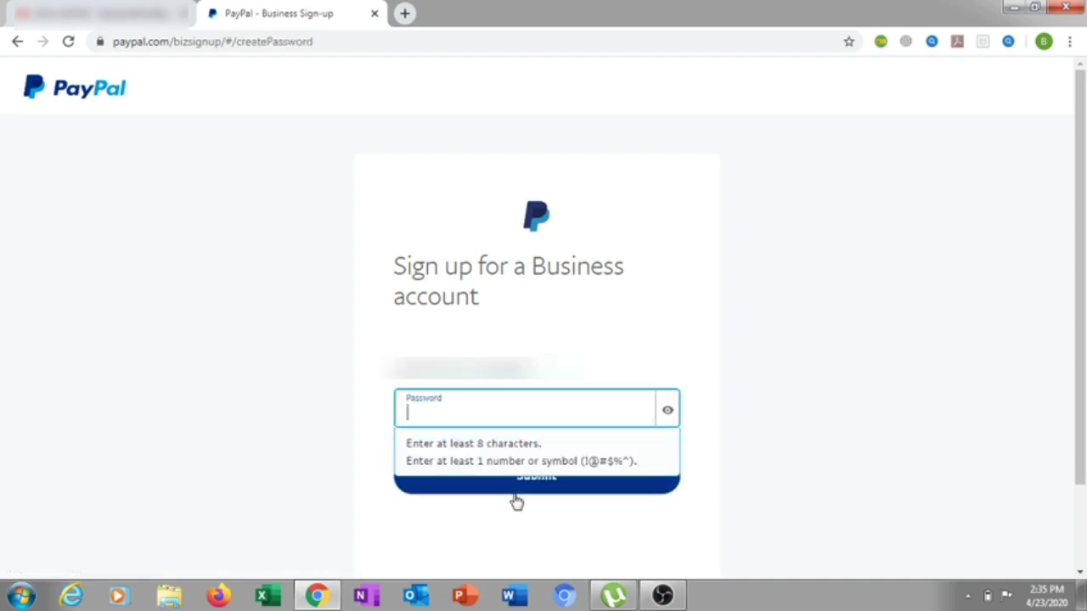
type("*****")
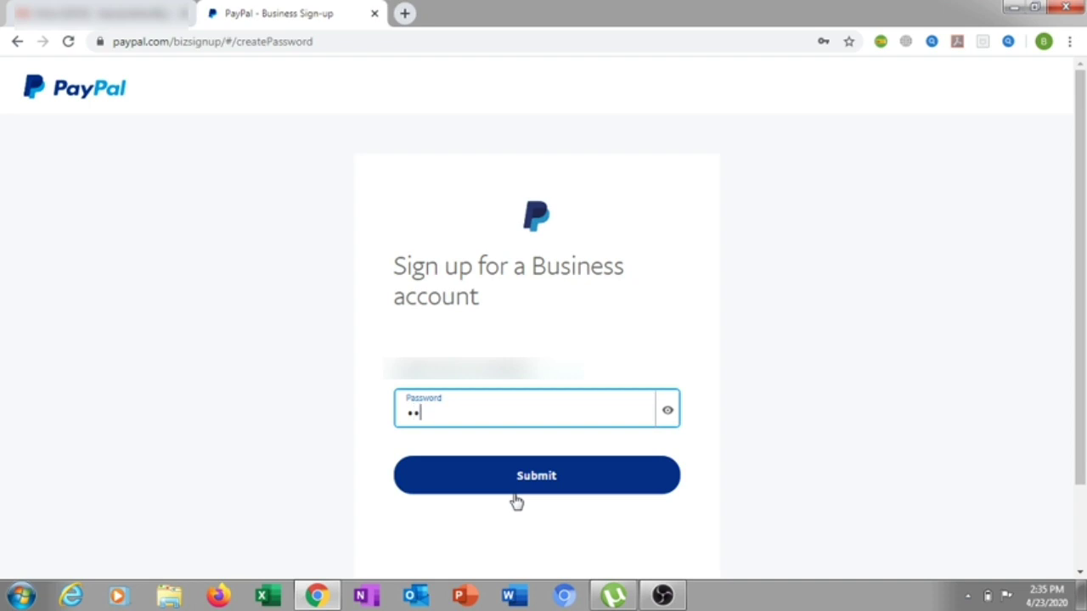
type("****")
left_click(524, 485)
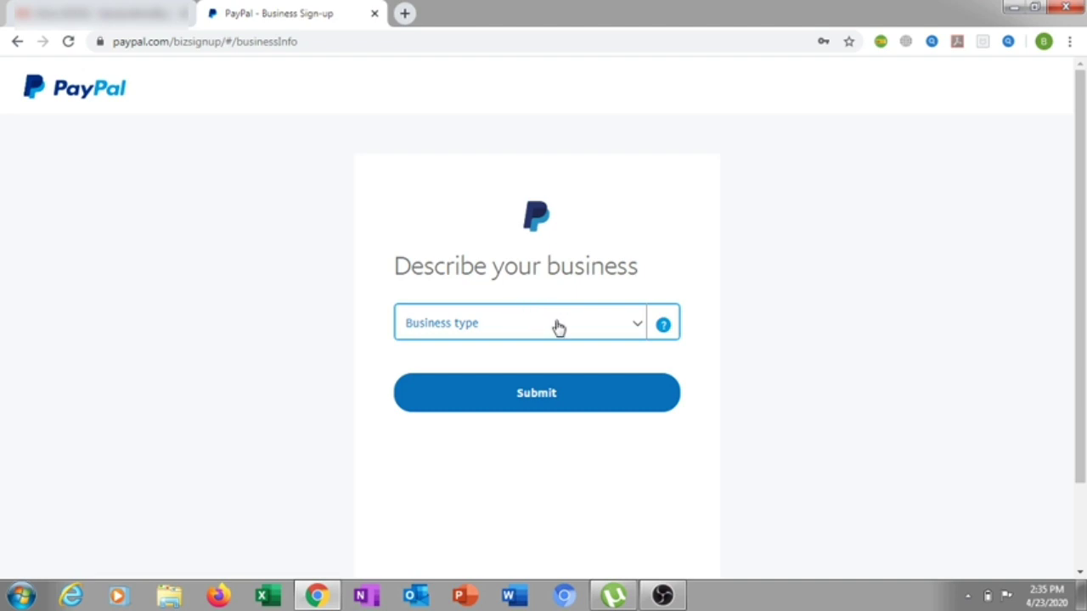
Set the business type to Individual and find Miscellaneous Personal Services with the product keyword "others".
left_click(636, 329)
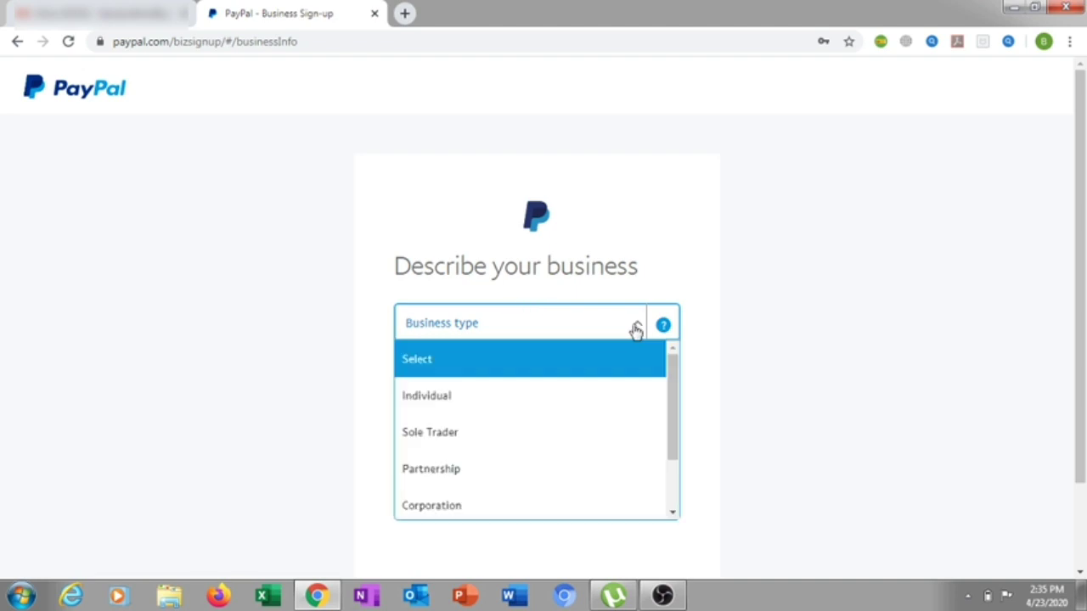
left_click(567, 399)
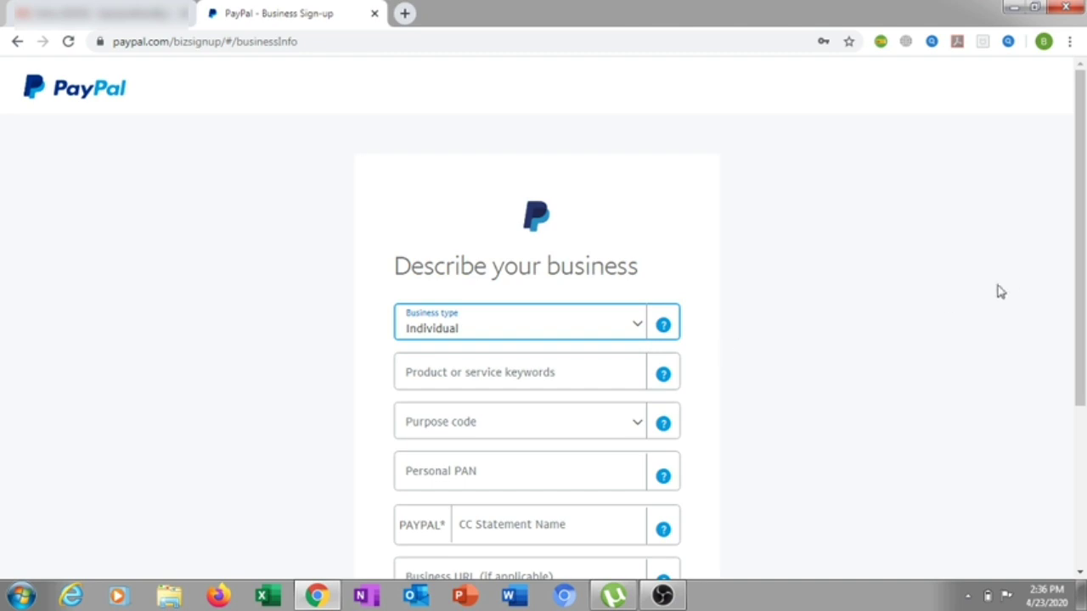
left_click(587, 386)
type("other")
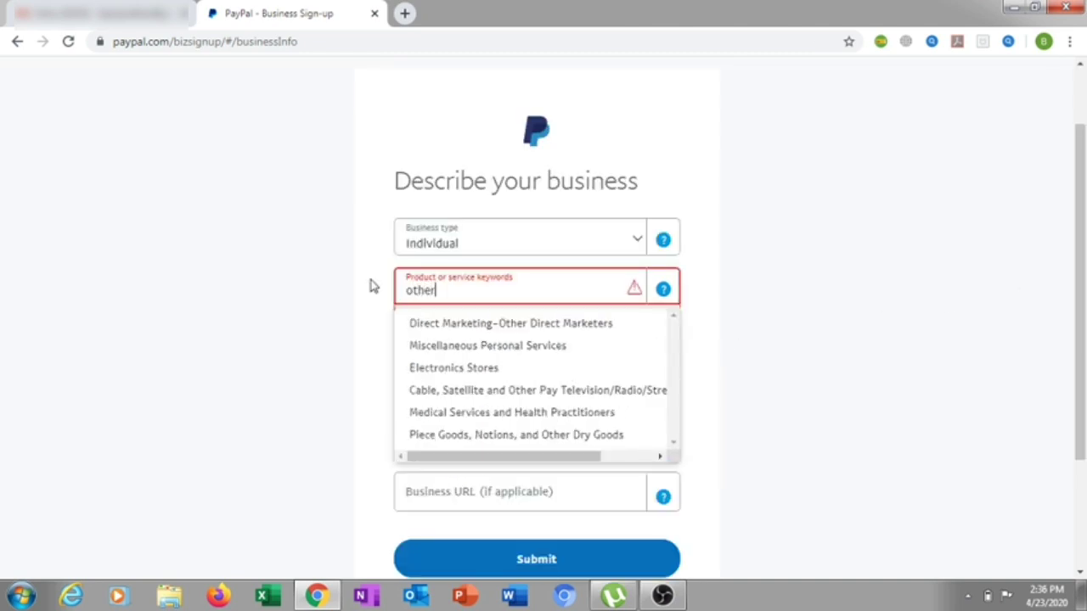
type("s")
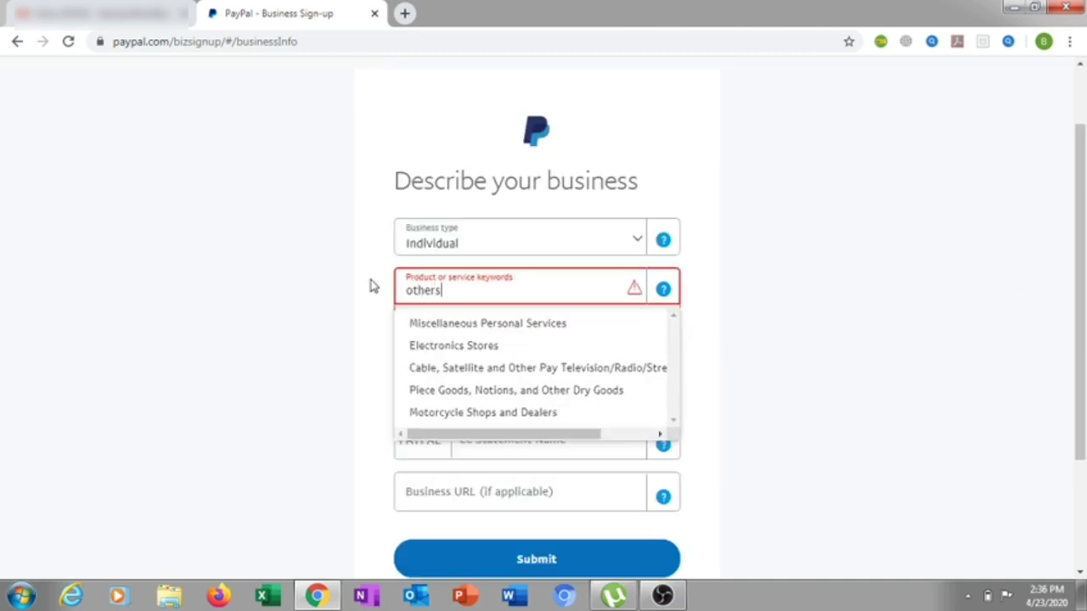
left_click(483, 323)
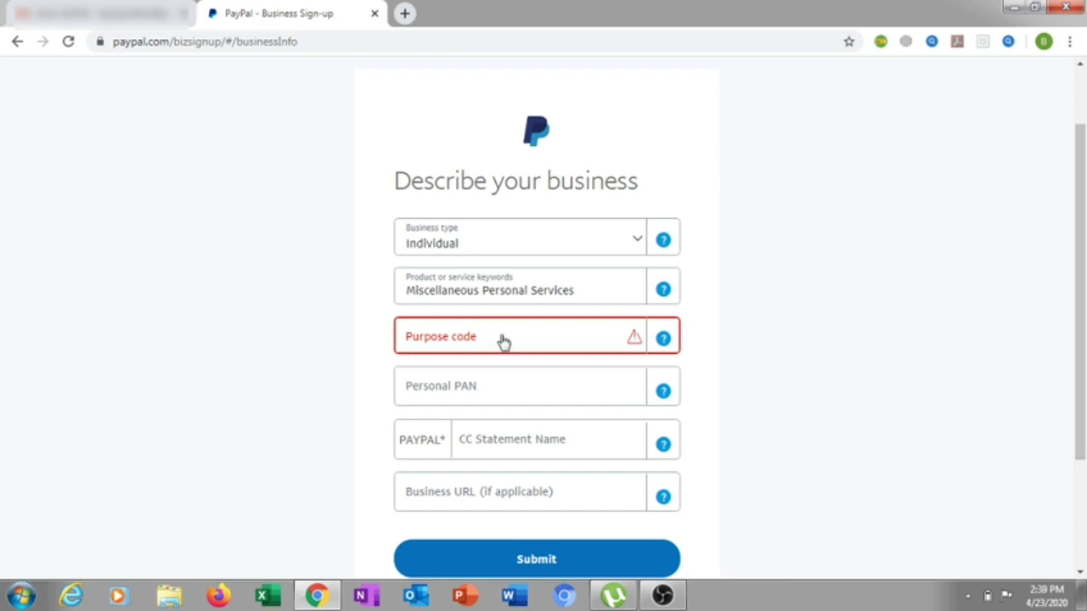
Set the purpose code to P0806 - Other information services.
left_click(503, 341)
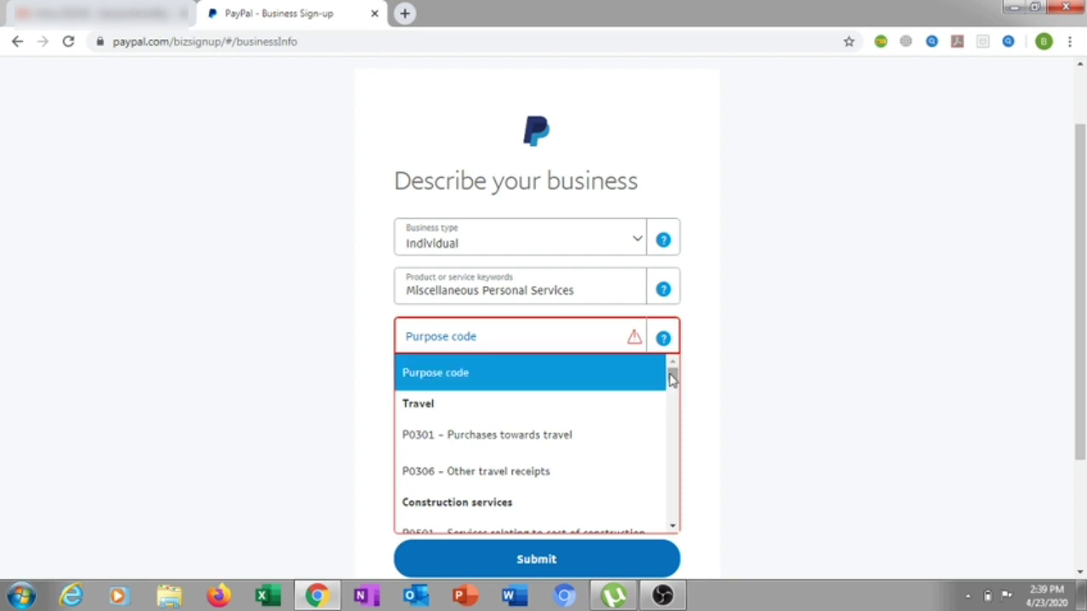
left_click_drag(671, 379, 671, 406)
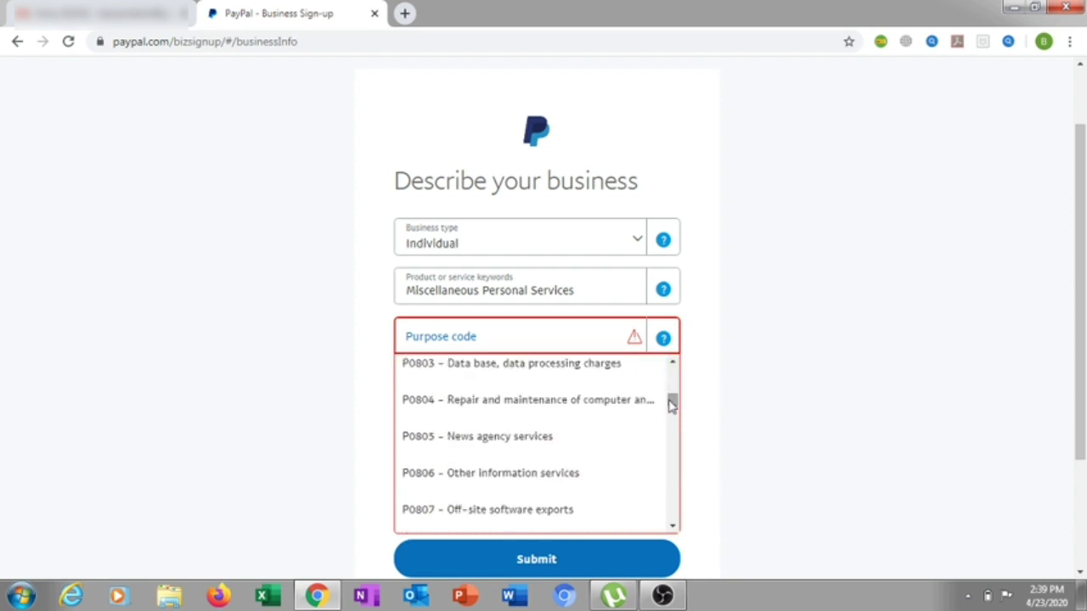
left_click(584, 475)
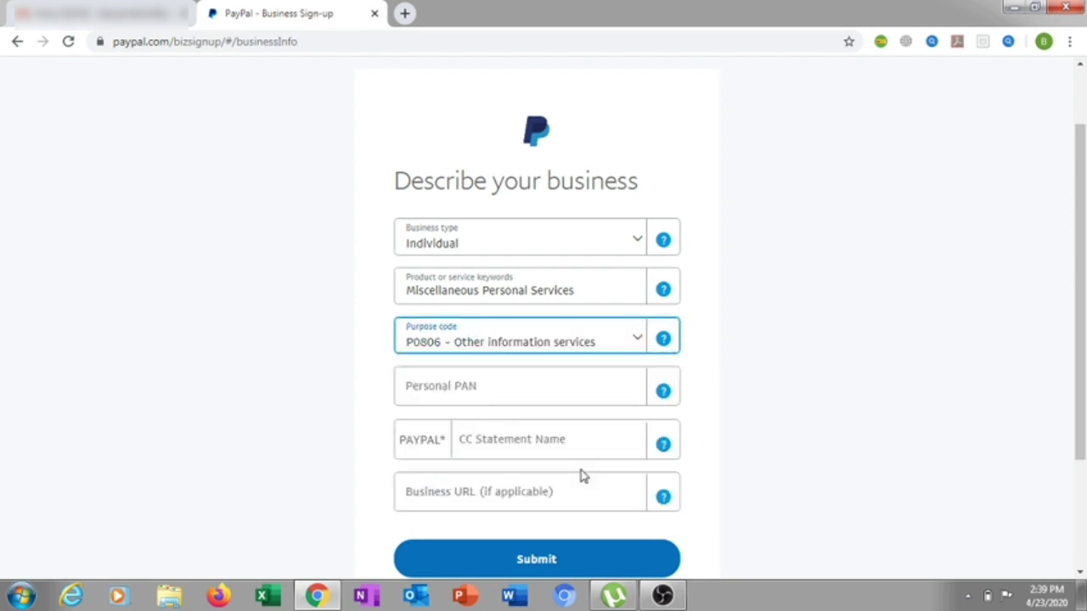
Enter the personal PAN and the CC statement name, leave the business URL empty, and submit the business description.
left_click(548, 379)
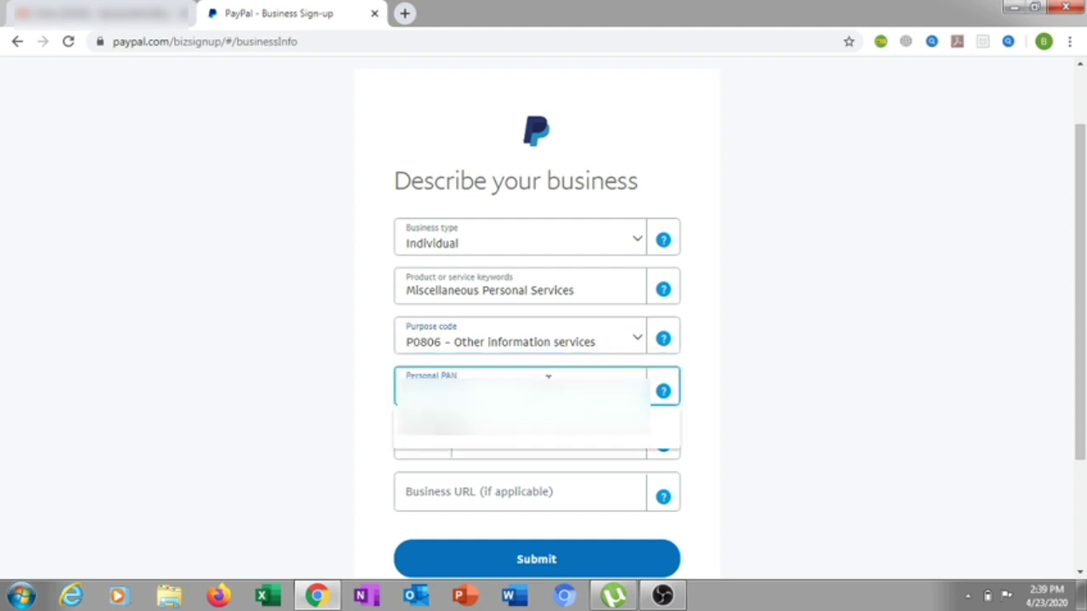
type("*")
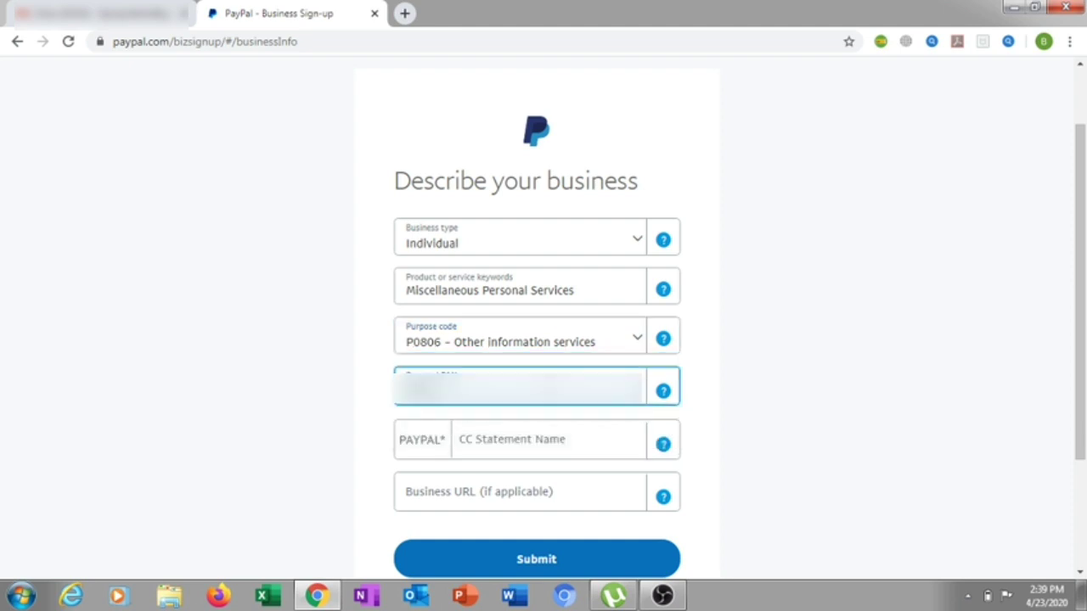
type("**")
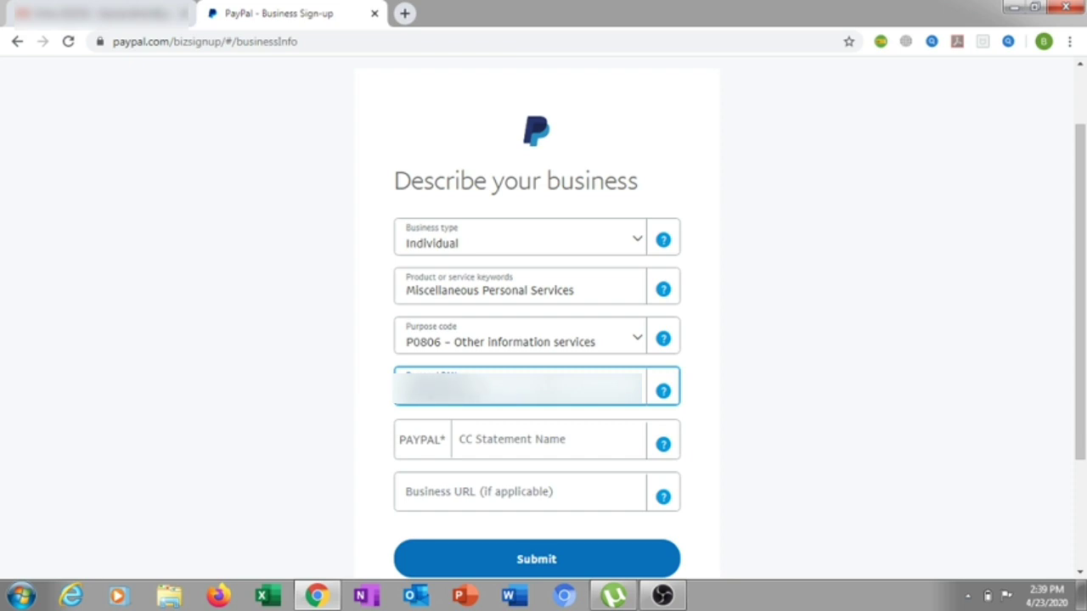
left_click(519, 439)
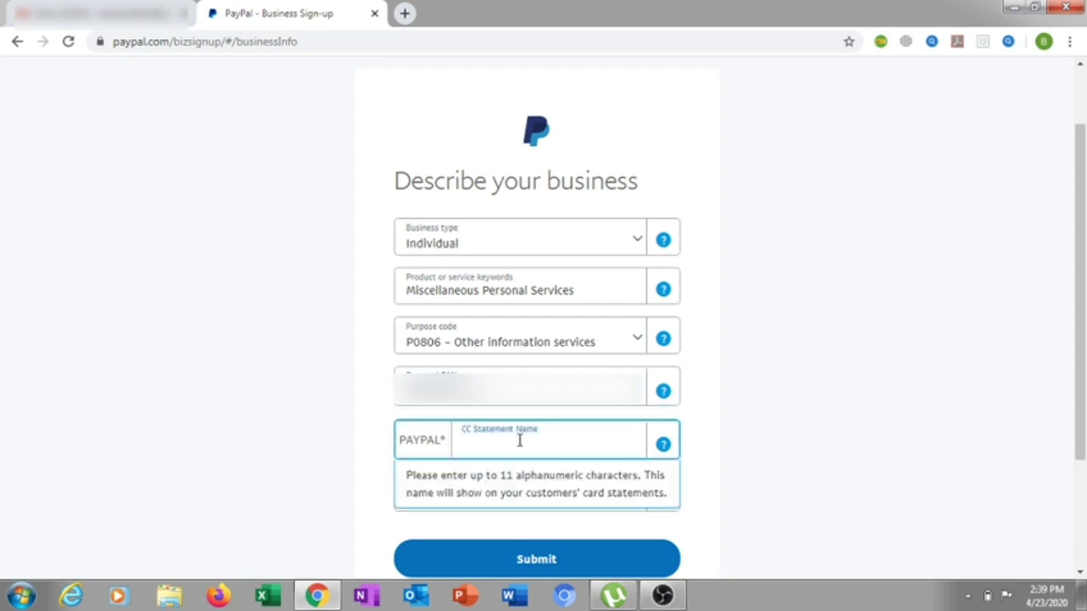
type("***")
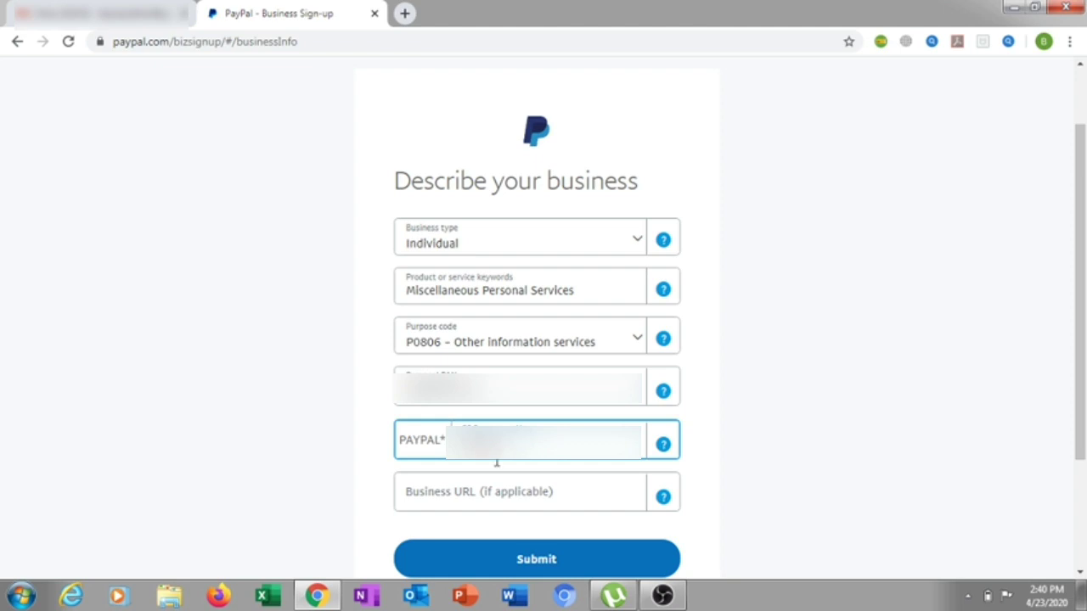
left_click(527, 568)
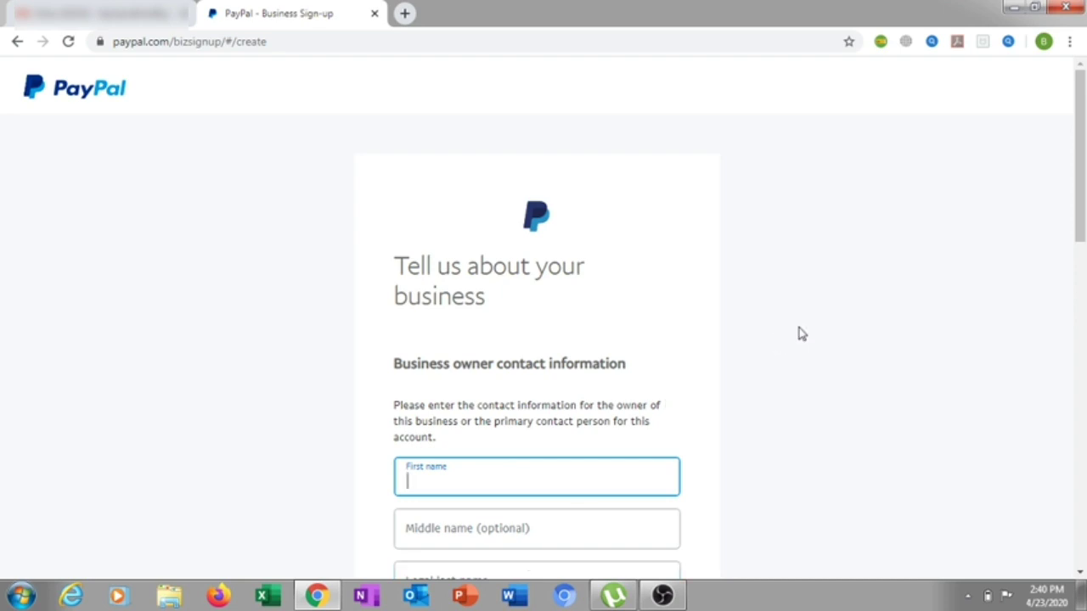
Fill in the business owner's first name and legal last name in the contact information.
left_click_drag(1082, 180, 1083, 246)
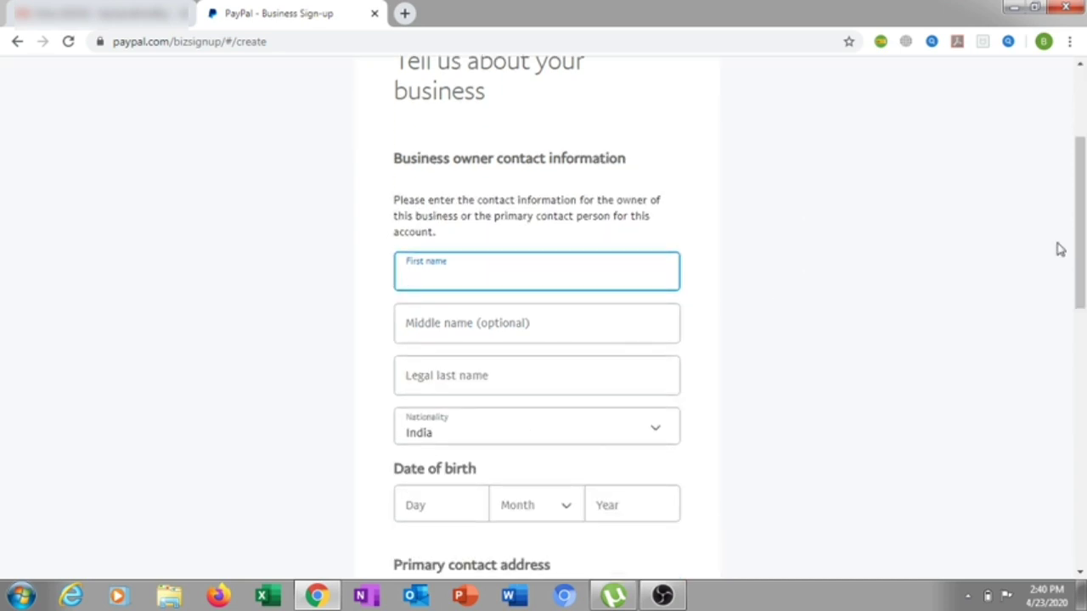
left_click(535, 266)
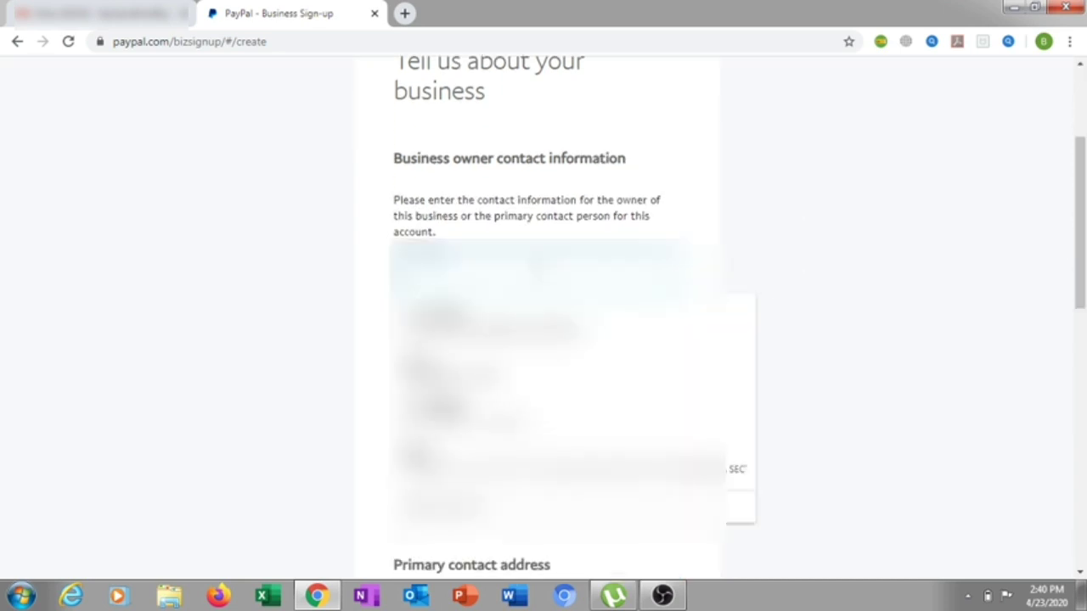
type("bi")
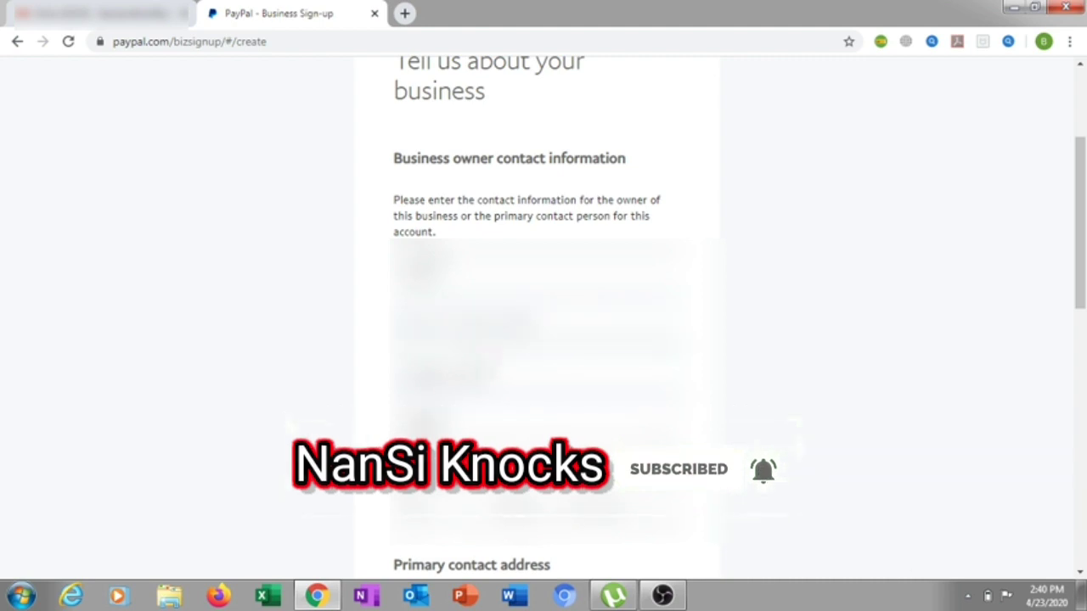
left_click(441, 373)
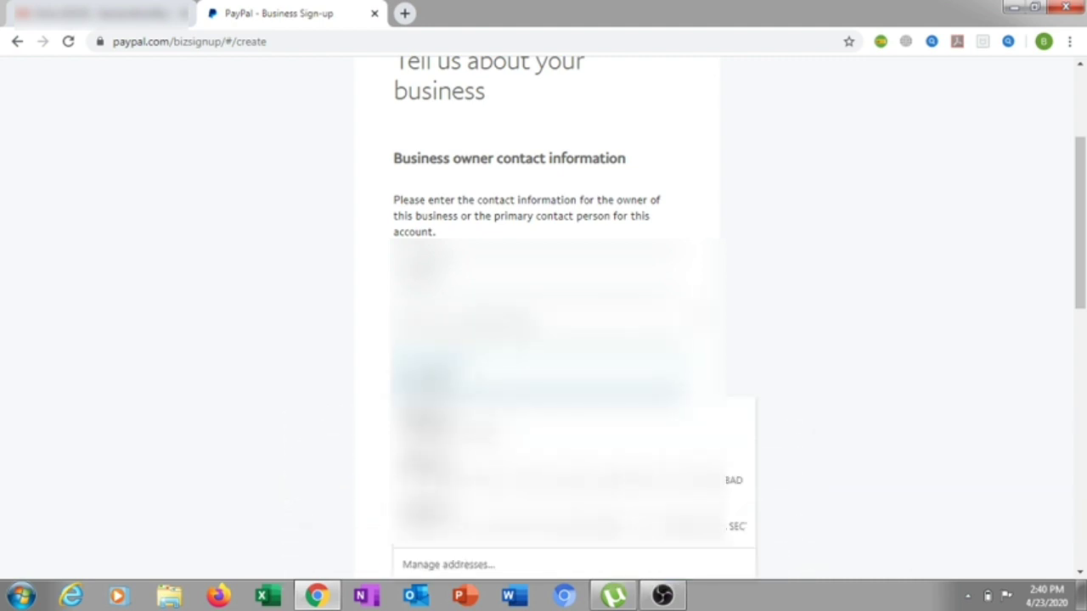
left_click(822, 315)
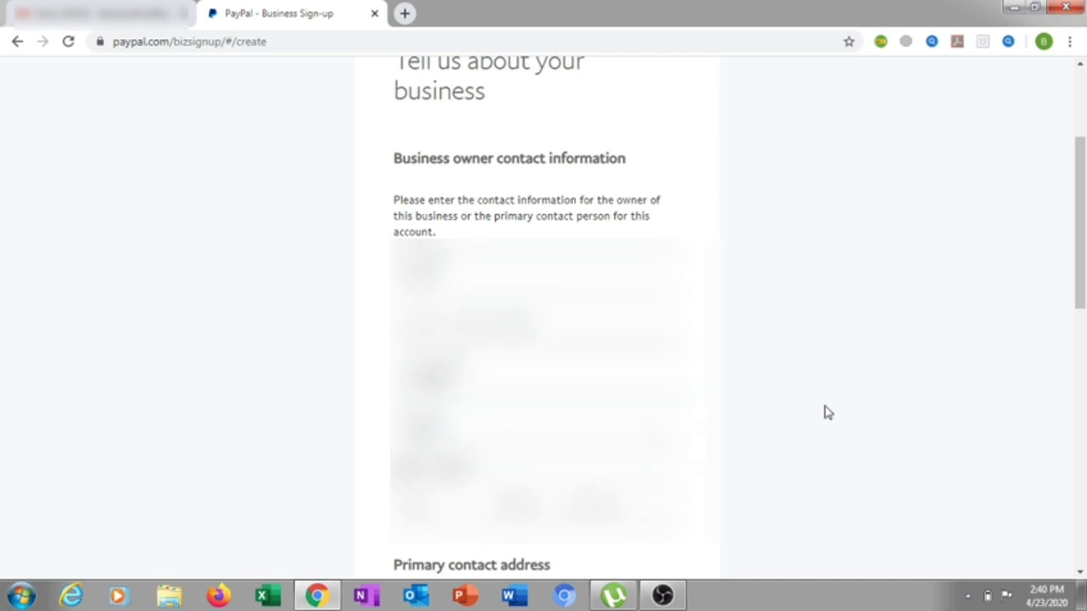
Complete the business owner's date of birth with its day, month and year.
scroll(1082, 293, "down", 2)
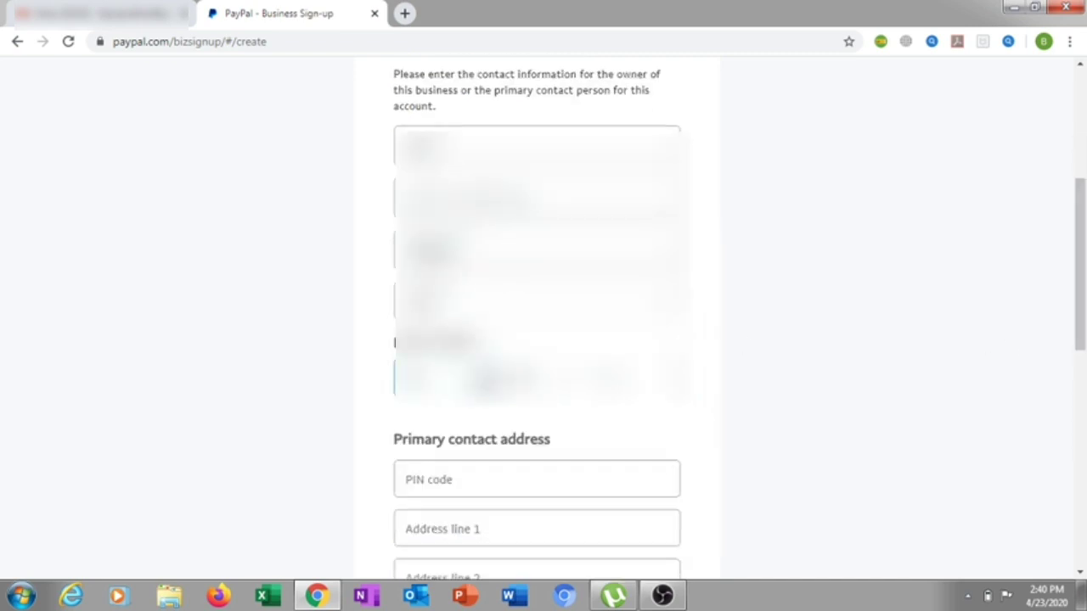
left_click(484, 380)
type("...")
left_click(535, 382)
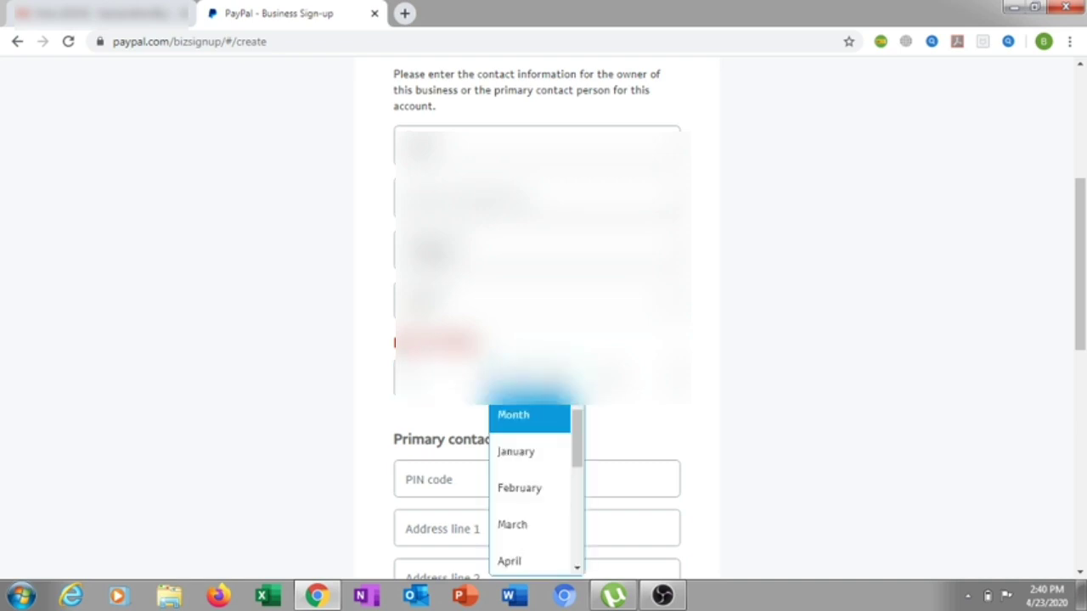
left_click(526, 458)
left_click(618, 380)
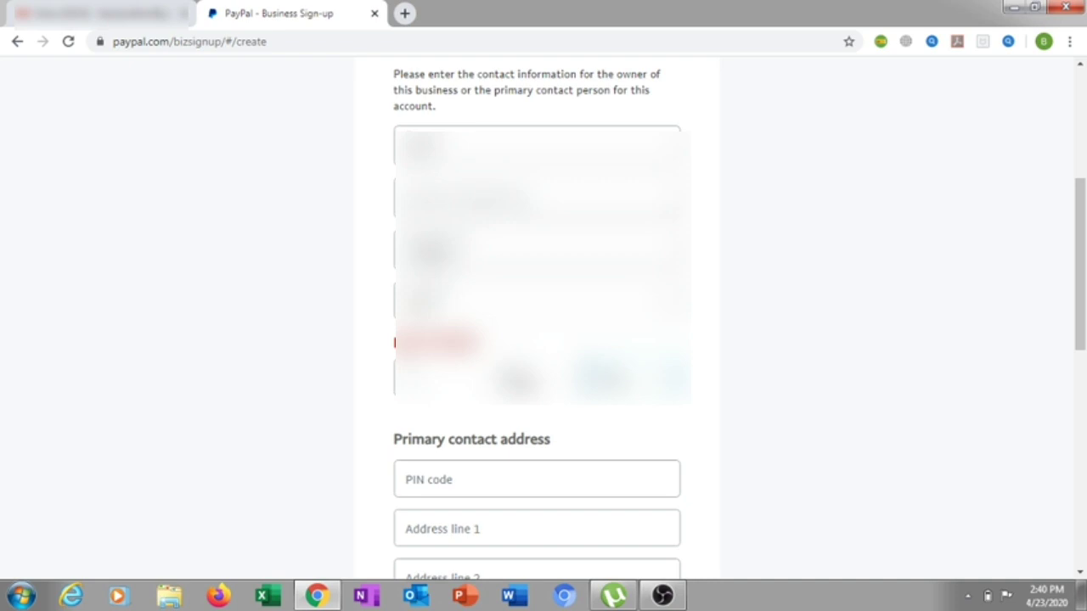
Fill in the primary contact address, including its postal code, and the business phone number.
left_click(509, 487)
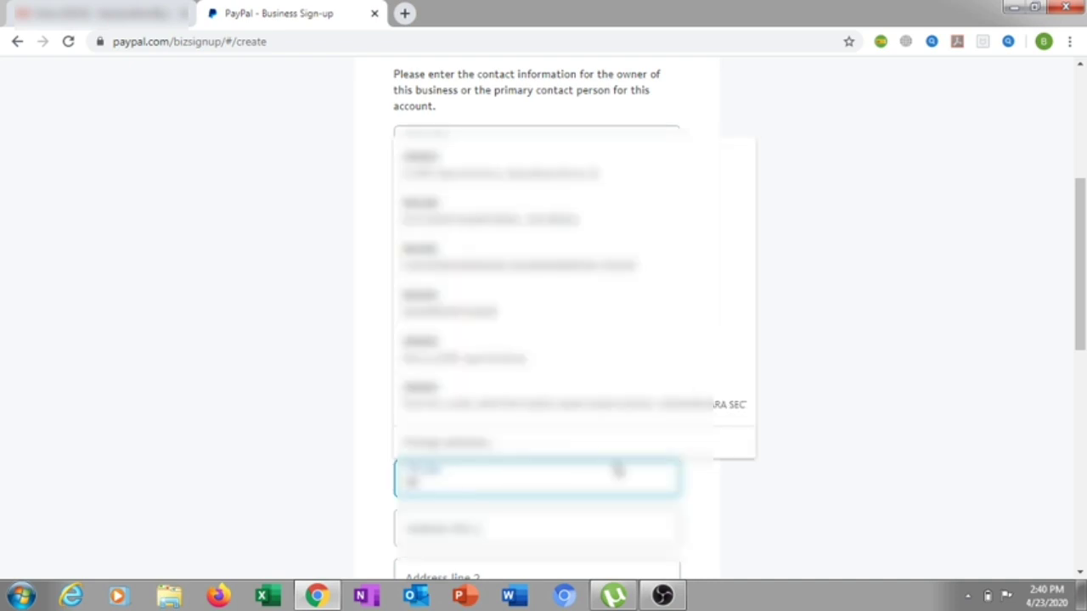
scroll(618, 468, "down", 6)
left_click(547, 418)
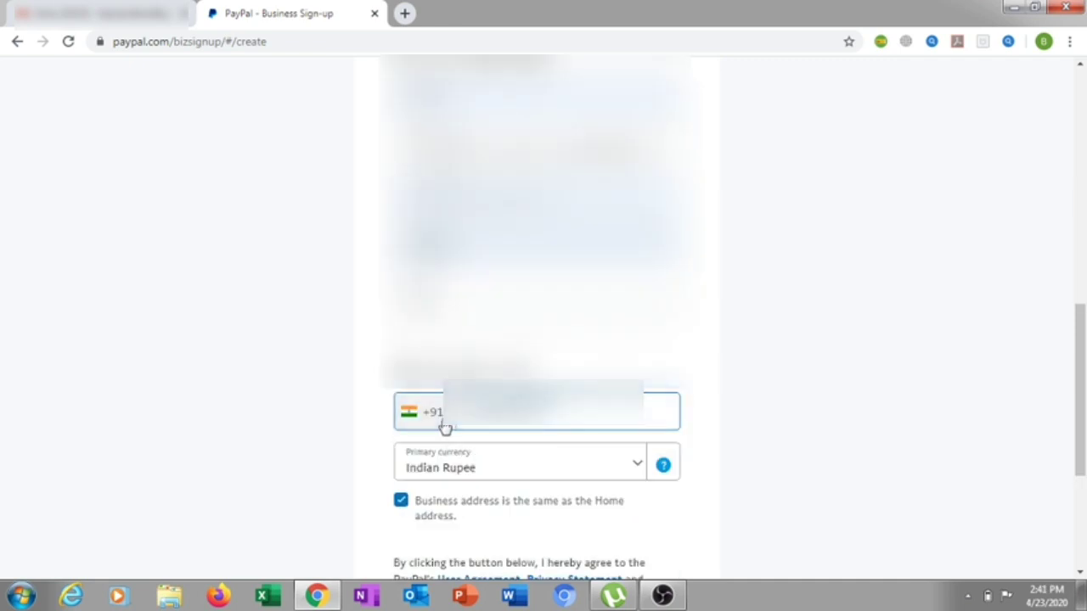
Keep Indian Rupee as the primary currency and the business address same as home, agree to the policies and submit the form.
left_click(637, 464)
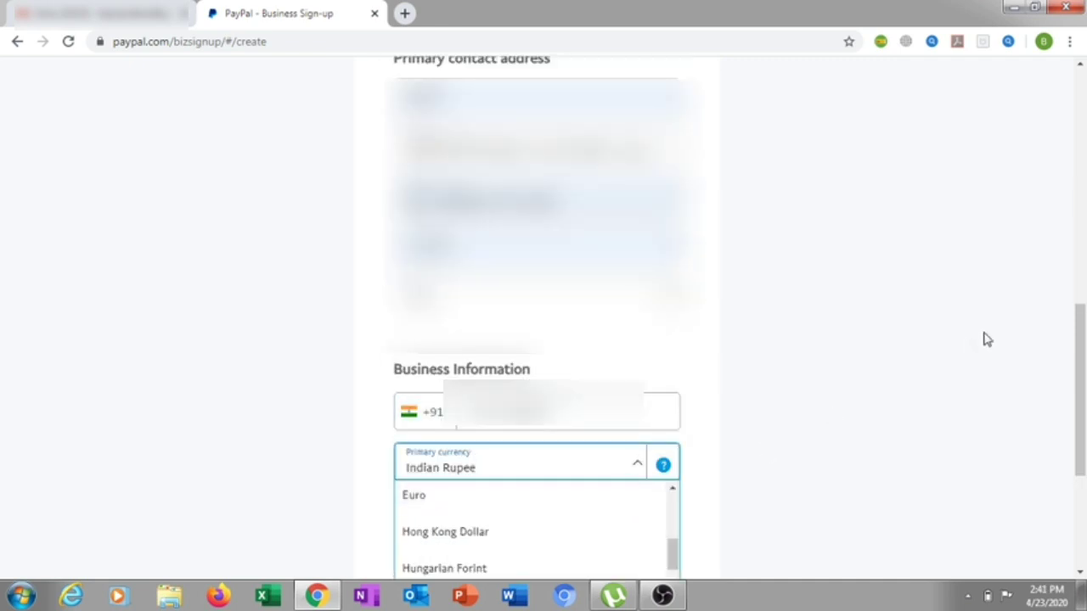
left_click_drag(1079, 338, 1079, 368)
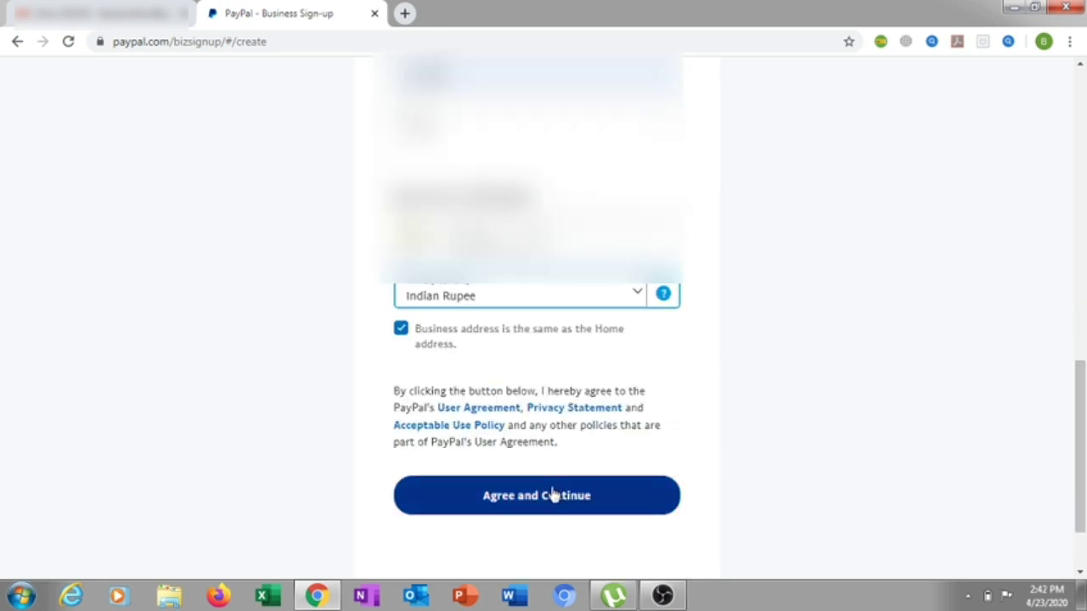
left_click(552, 495)
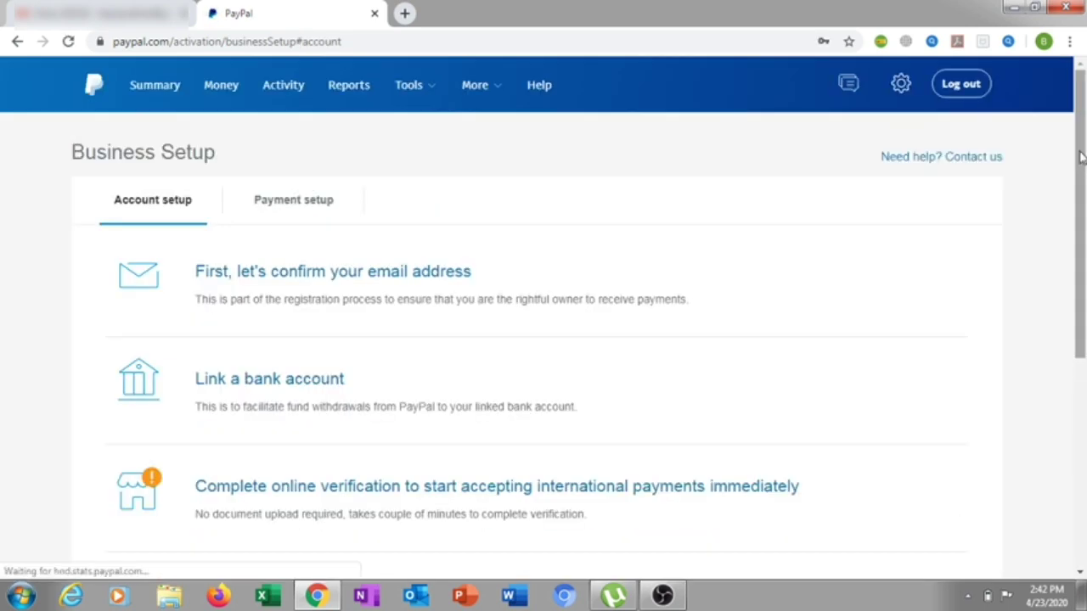
Start confirming the email address, switch to Gmail, and get started from the "Welcome to PayPal! Activate your account now." message.
left_click_drag(1081, 156, 1080, 182)
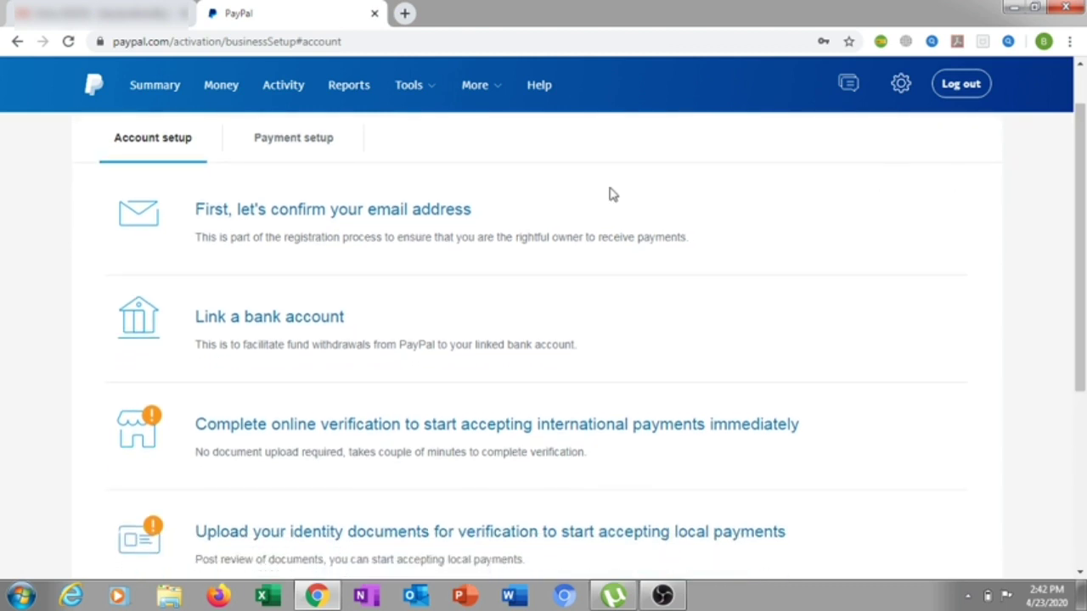
left_click(348, 214)
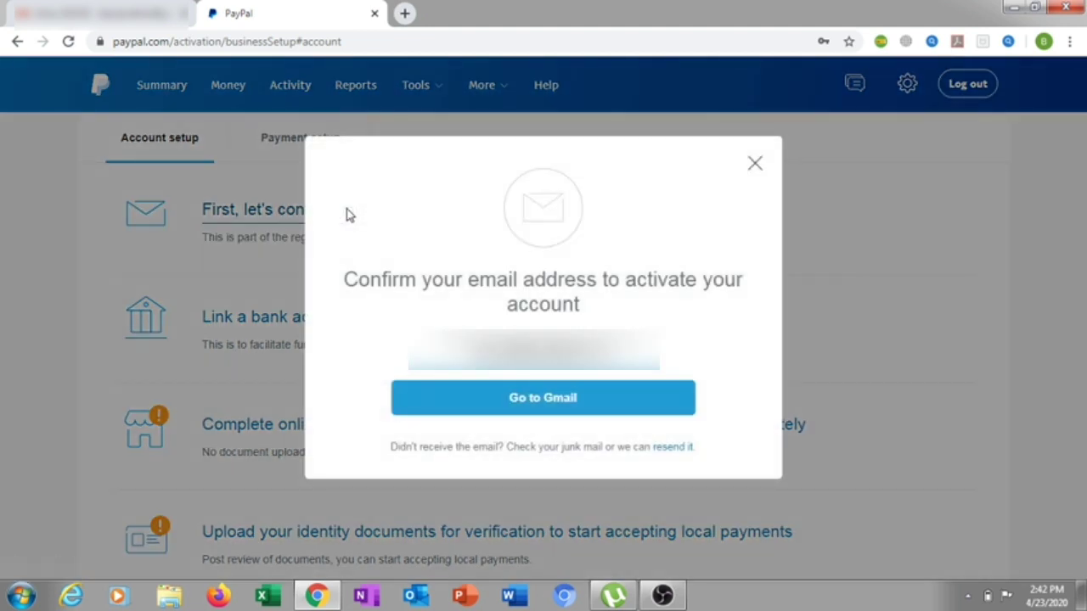
left_click(547, 403)
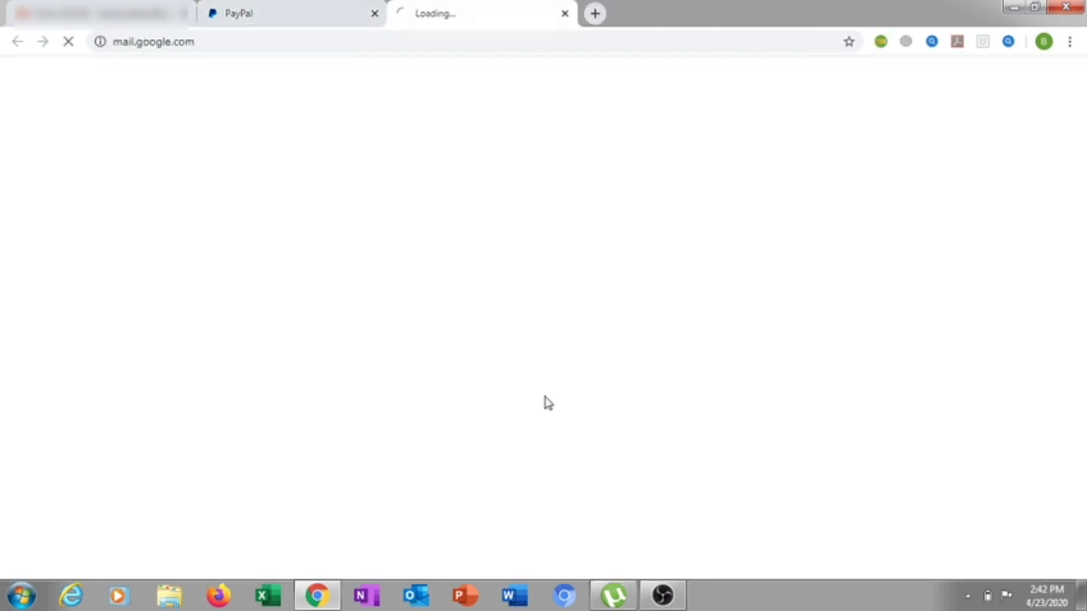
left_click(515, 242)
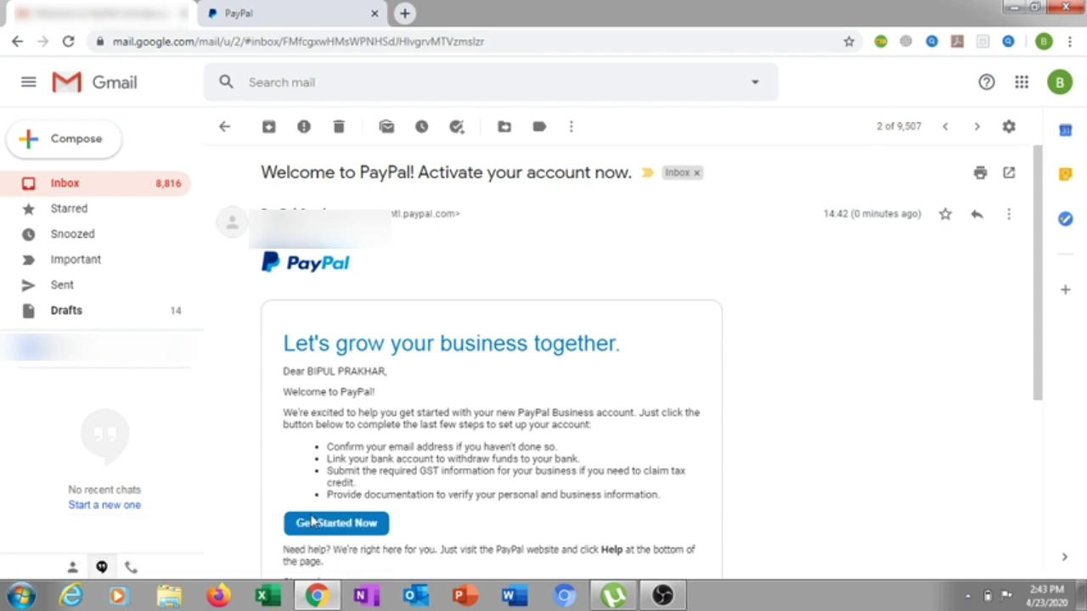
left_click(334, 523)
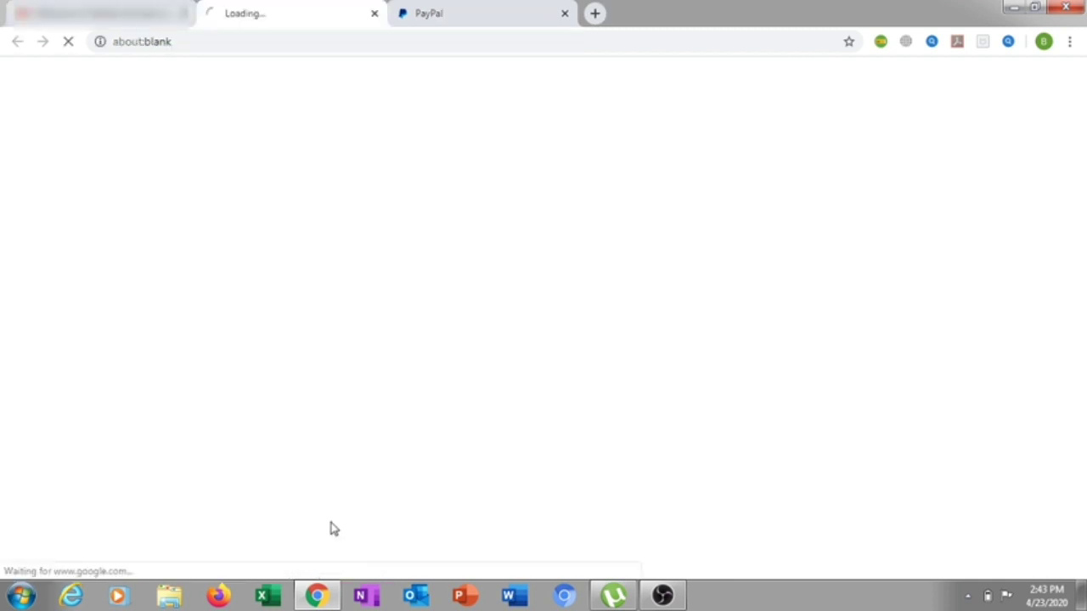
Enter the account password and confirm the email address.
type("•••••")
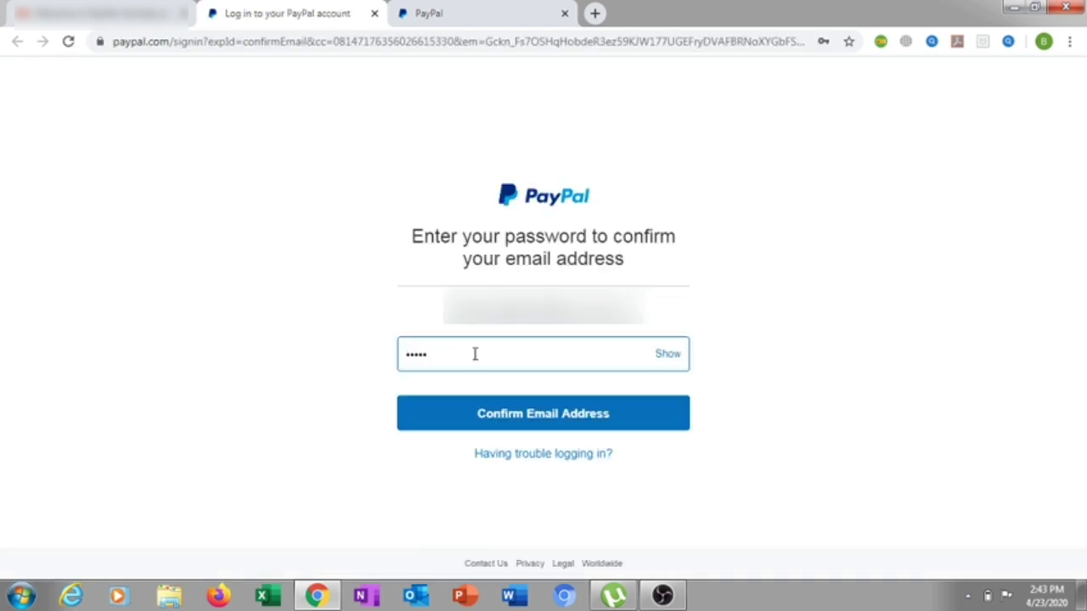
type("•••••••••")
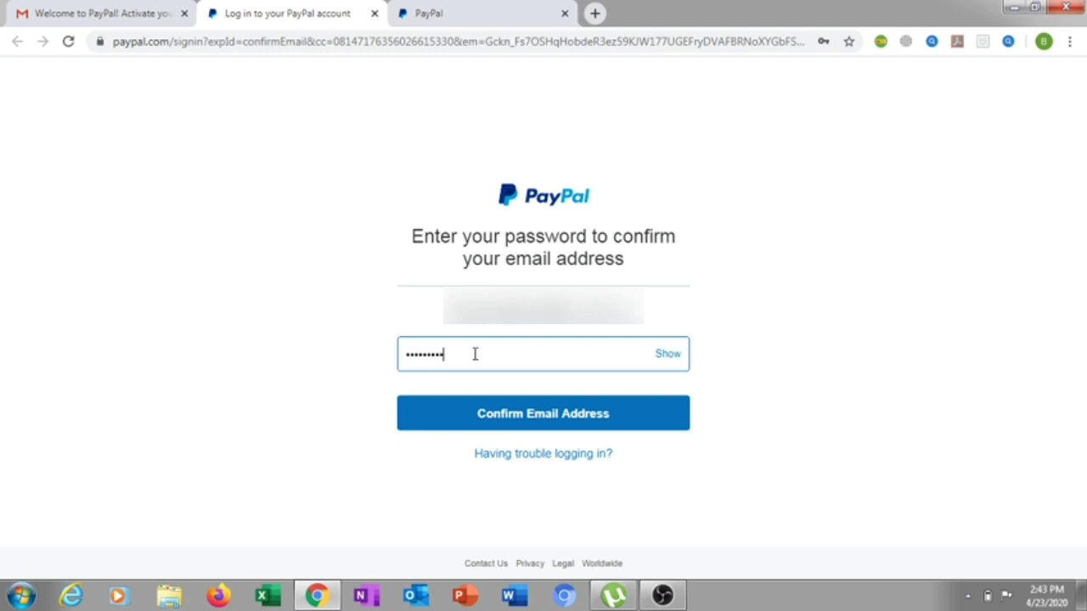
left_click(514, 421)
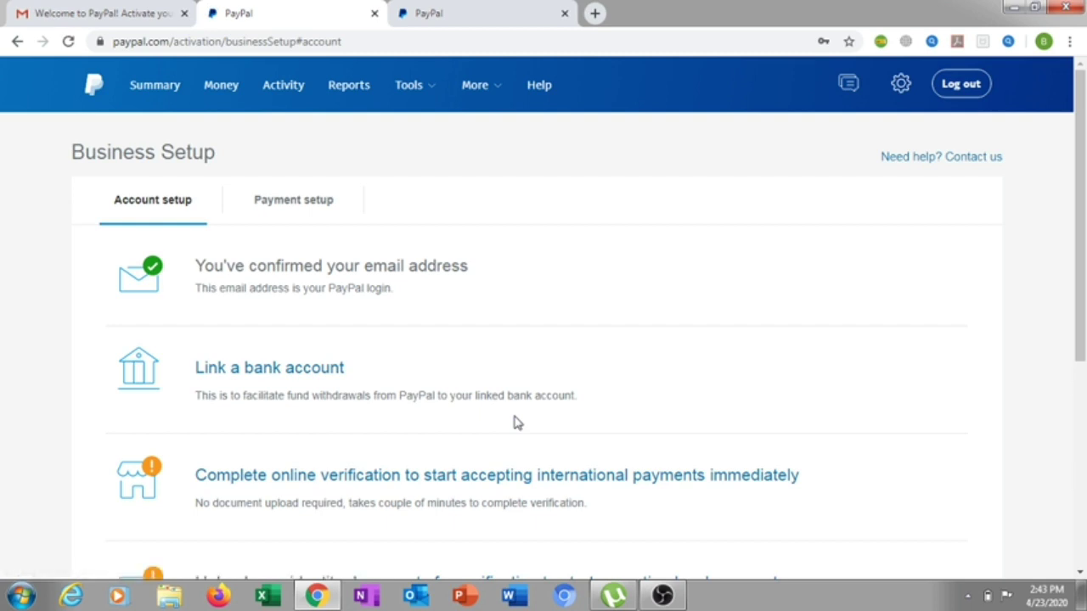
Begin linking a bank account by IFSC code, choose the Business account name and paste the bank's NEFT IFSC code.
left_click(293, 379)
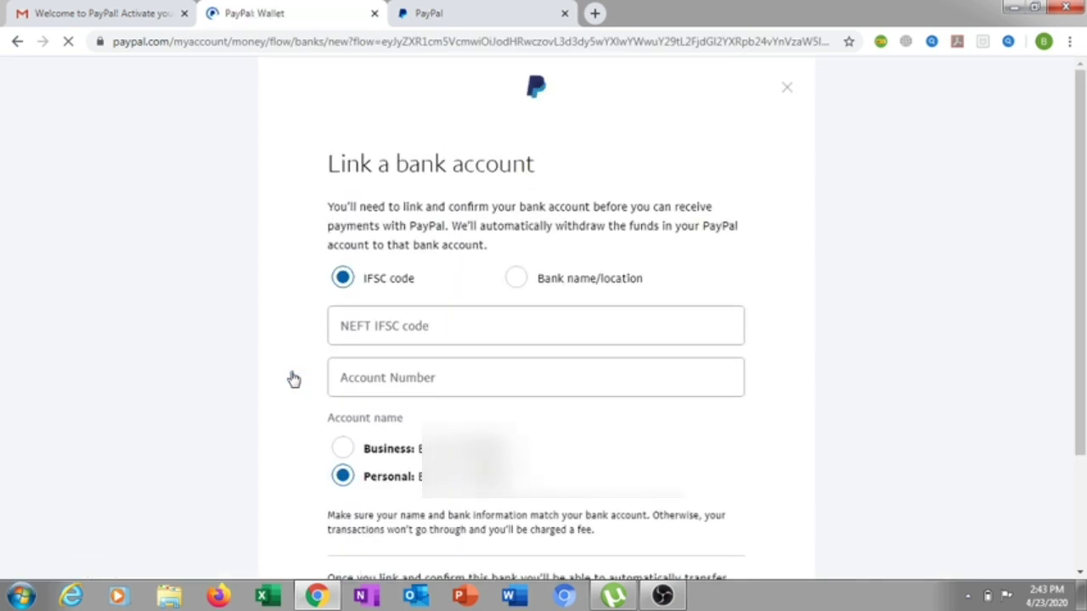
left_click(347, 451)
left_click(400, 329)
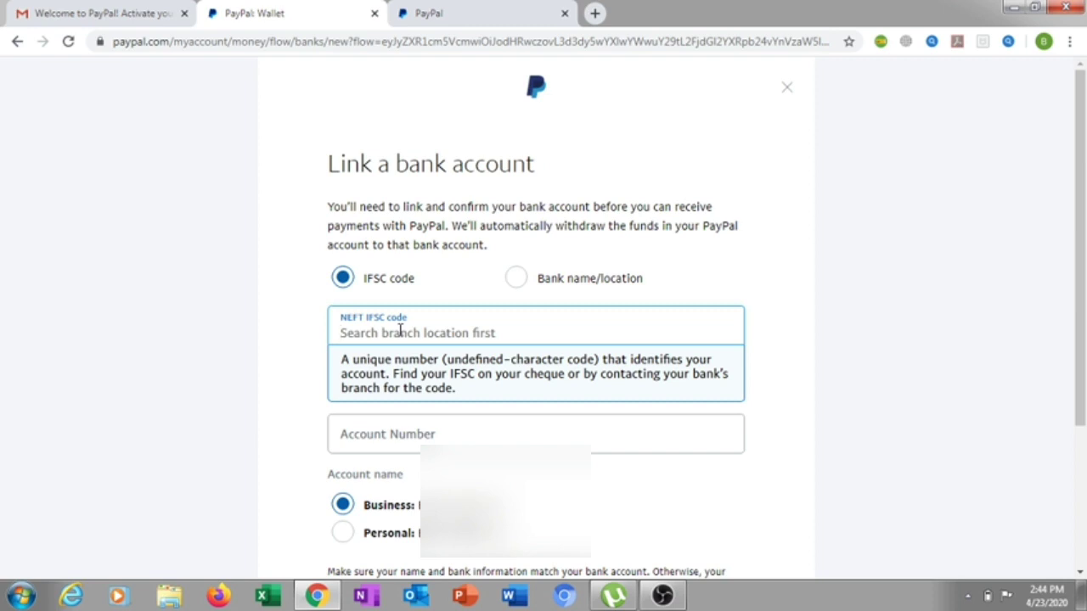
key("ctrl+v")
key("ctrl+v")
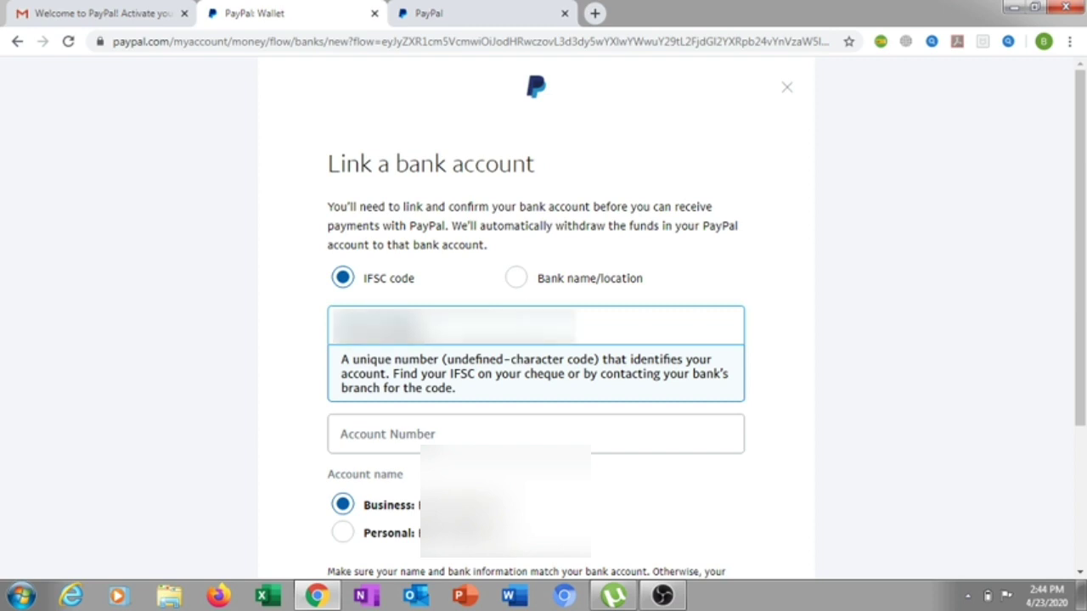
Paste the bank account number into the bank linking form.
left_click(382, 433)
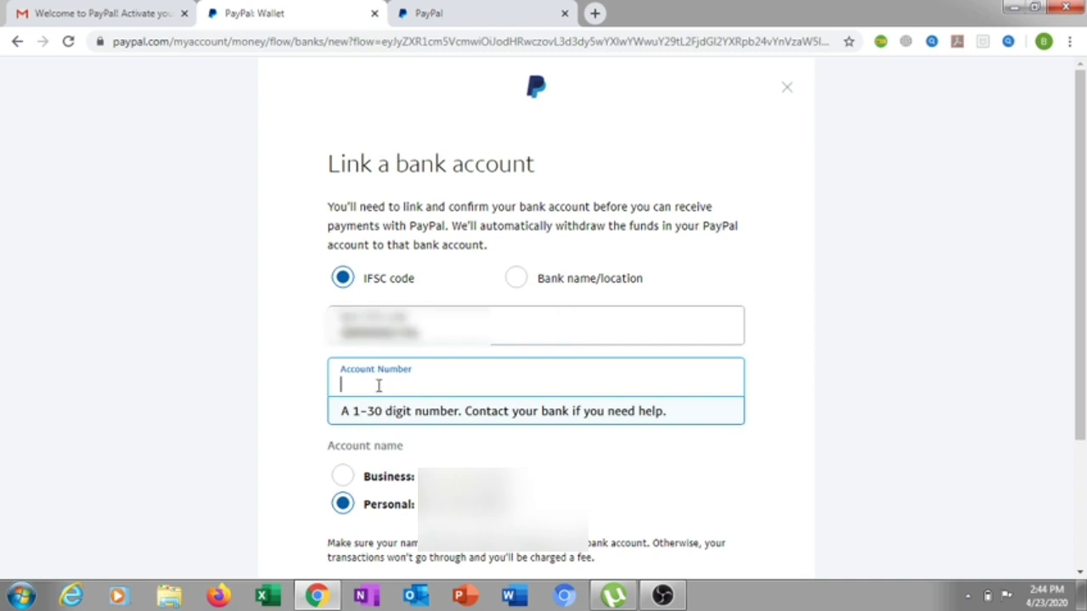
key("ctrl+v")
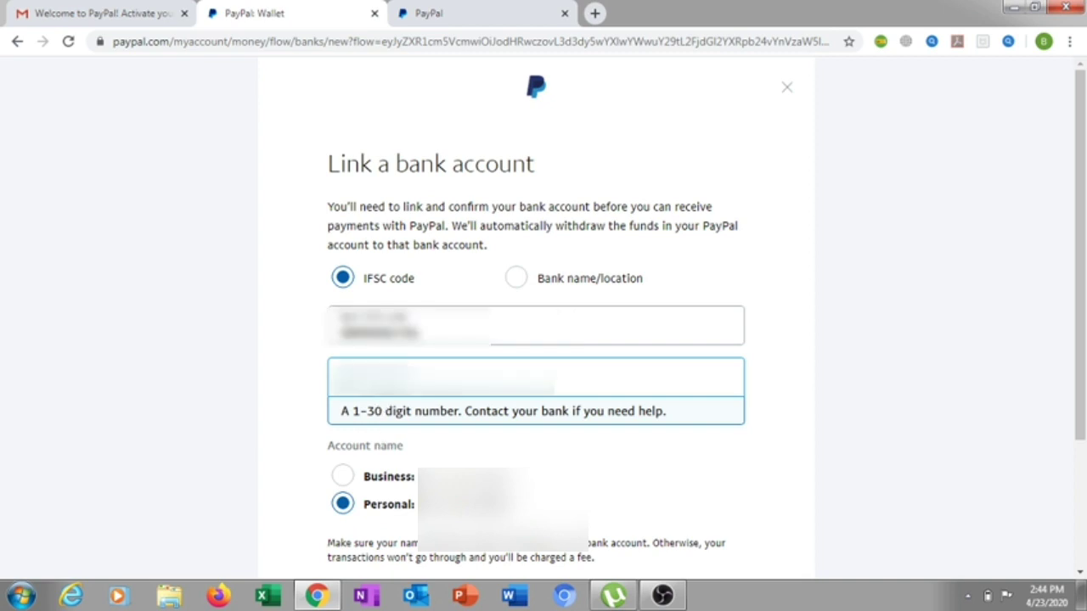
left_click(755, 262)
Set the account name to Business, link the bank, and request the two small confirmation deposits.
scroll(756, 263, "down", 3)
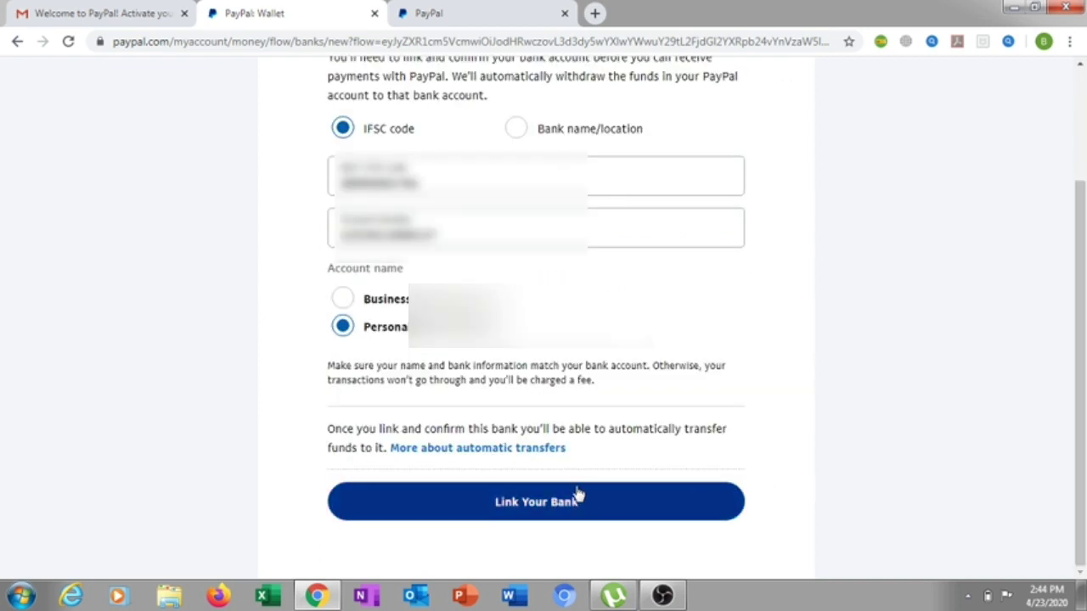
left_click(342, 298)
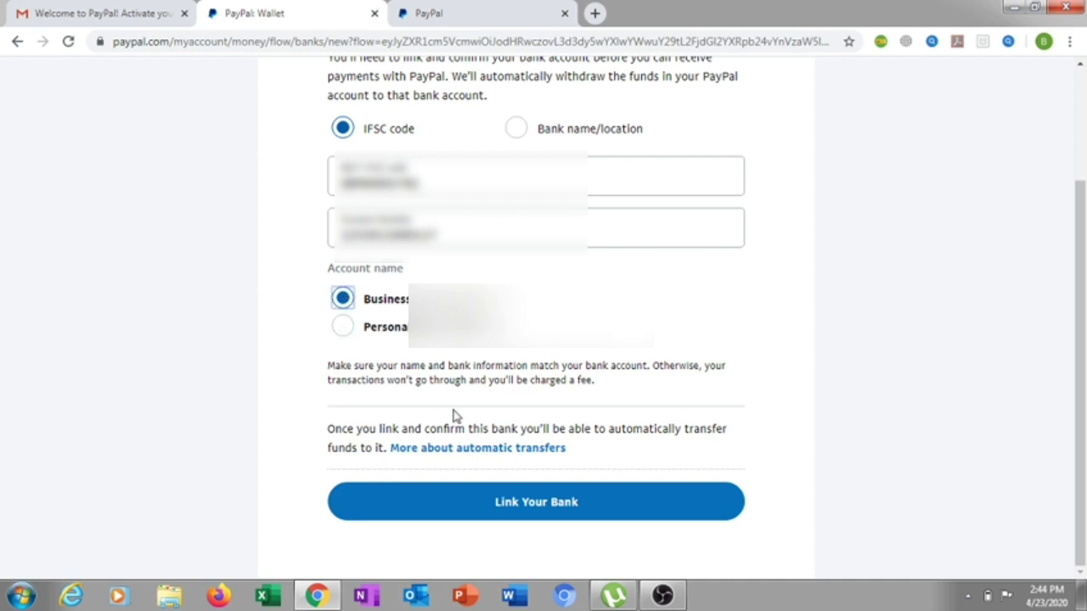
left_click(510, 504)
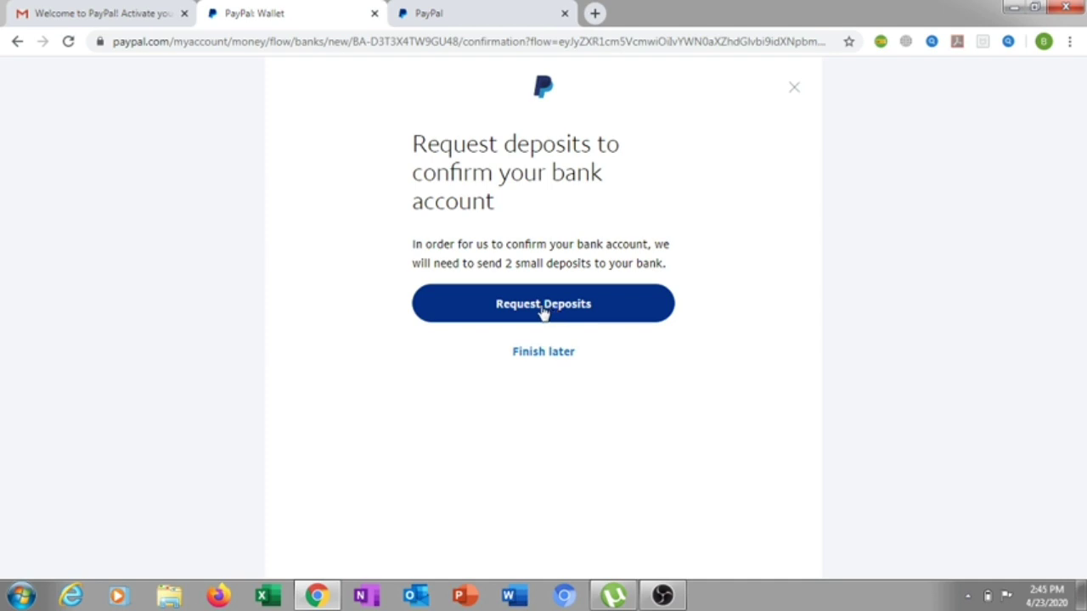
left_click(543, 311)
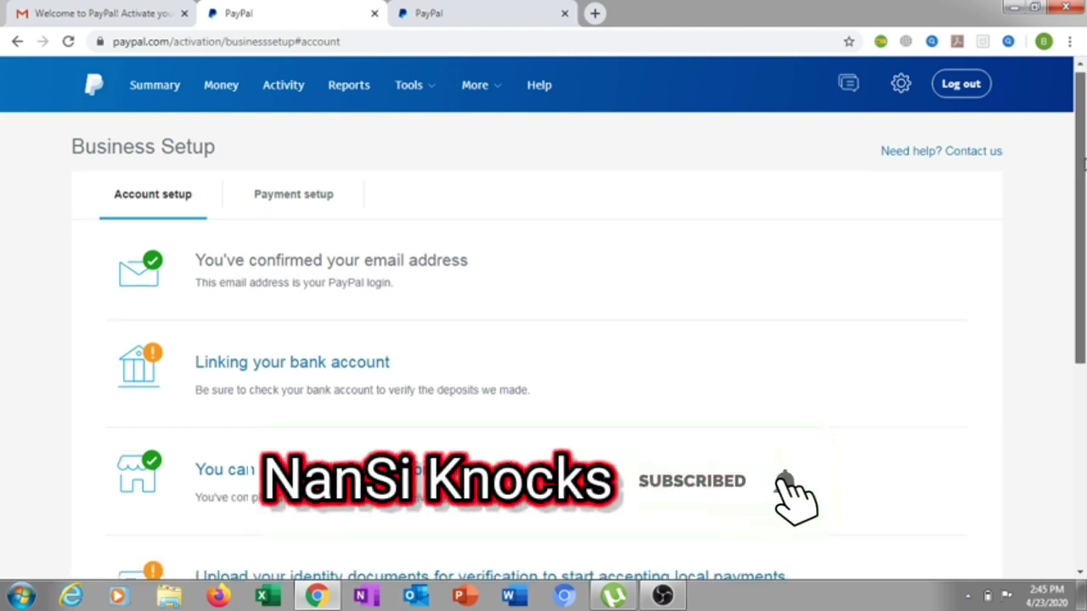
scroll(1083, 185, "down", 1)
left_click_drag(1084, 186, 1081, 152)
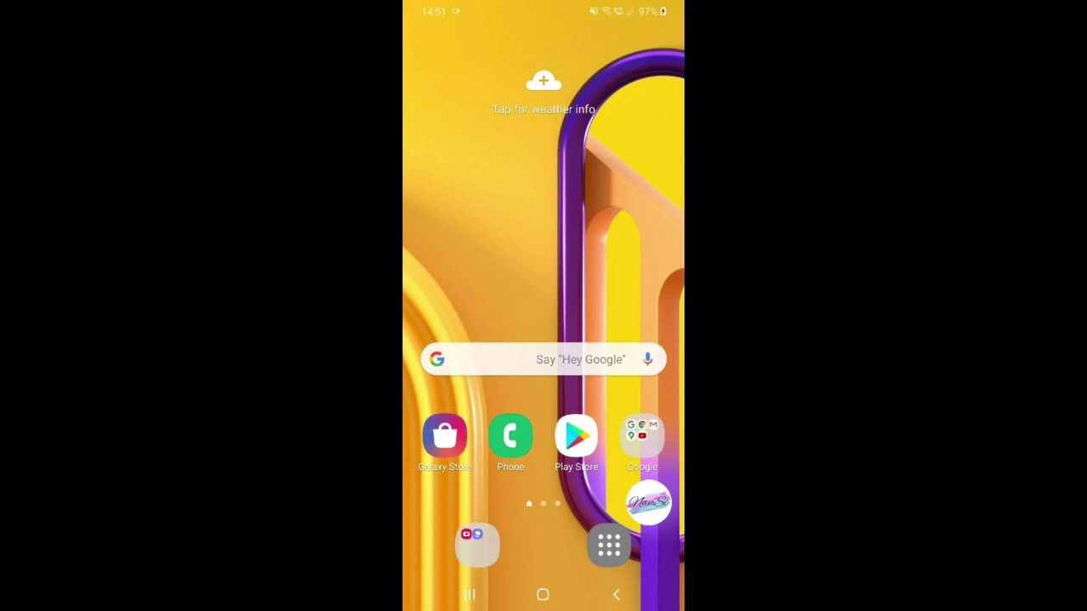
Switch to the phone's Play Store, search for "paypal bu", and update the PayPal Business: Send Invoices app.
left_click(575, 435)
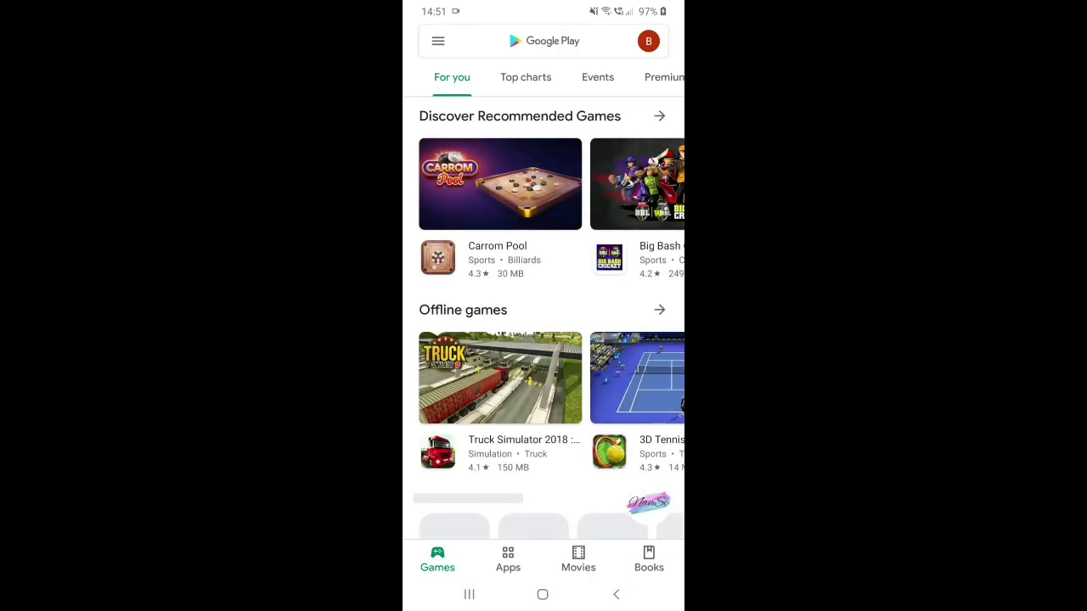
left_click(544, 40)
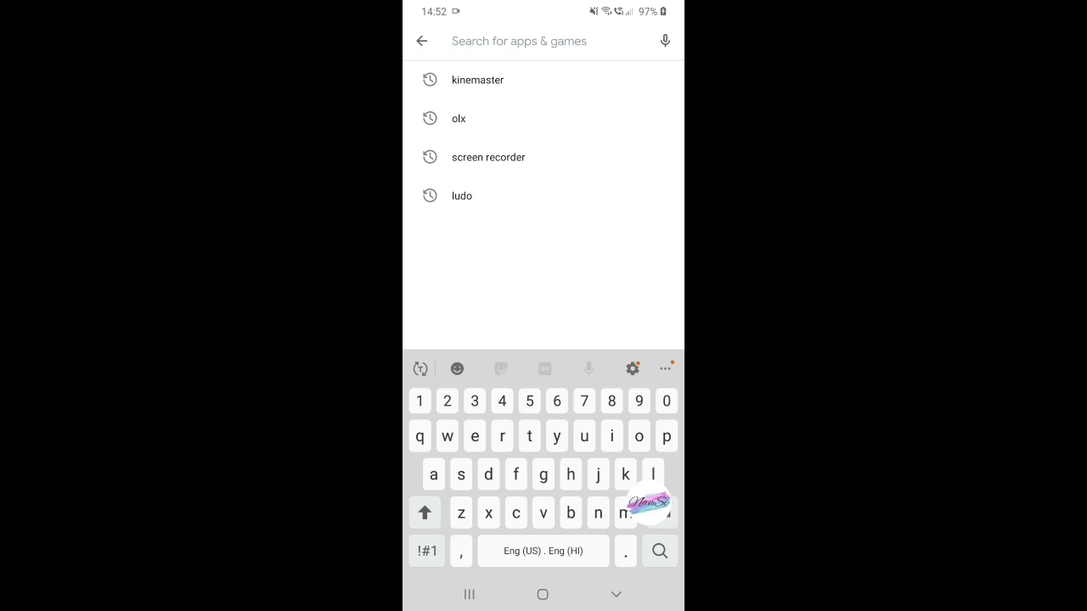
type("pa")
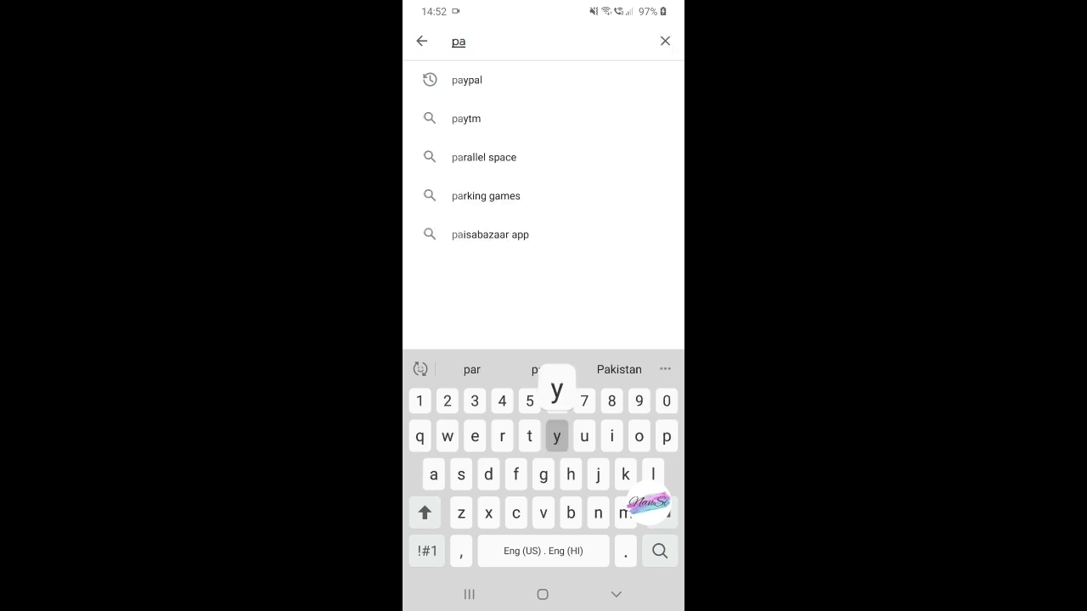
type("ypal bu")
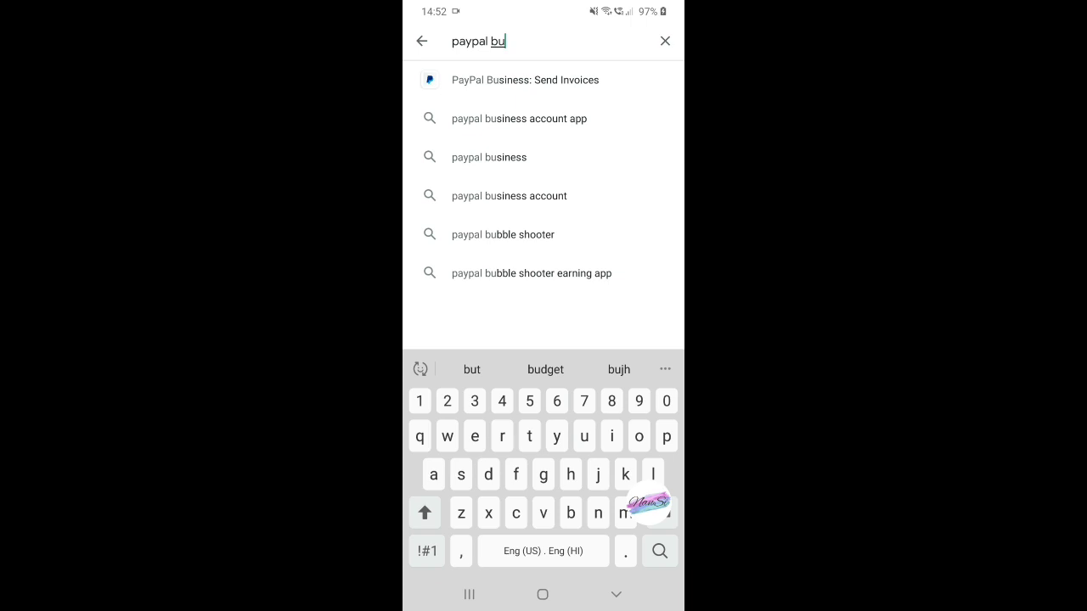
left_click(524, 80)
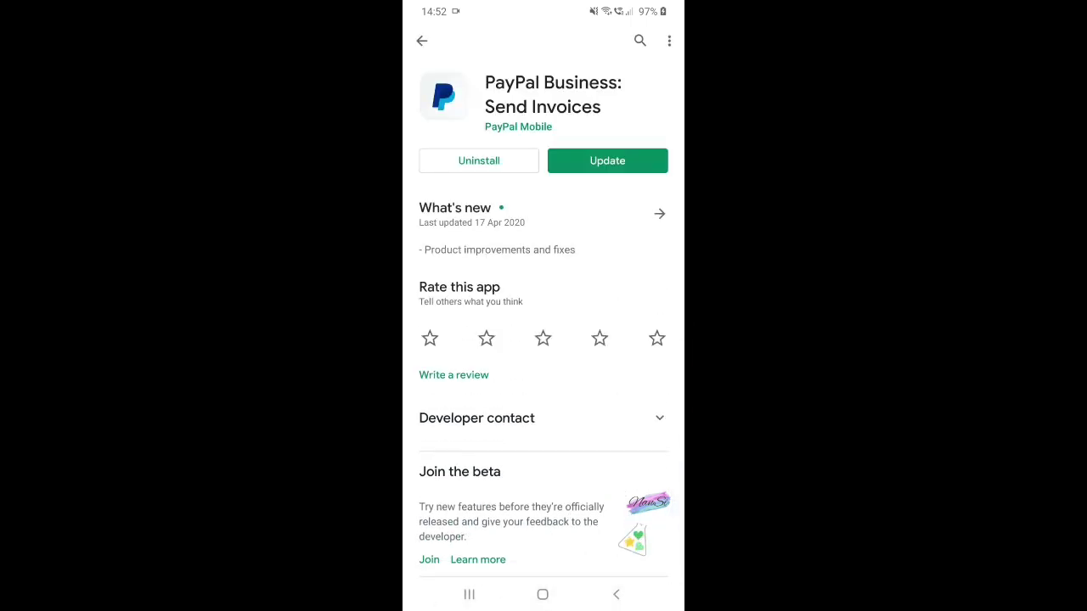
left_click(606, 161)
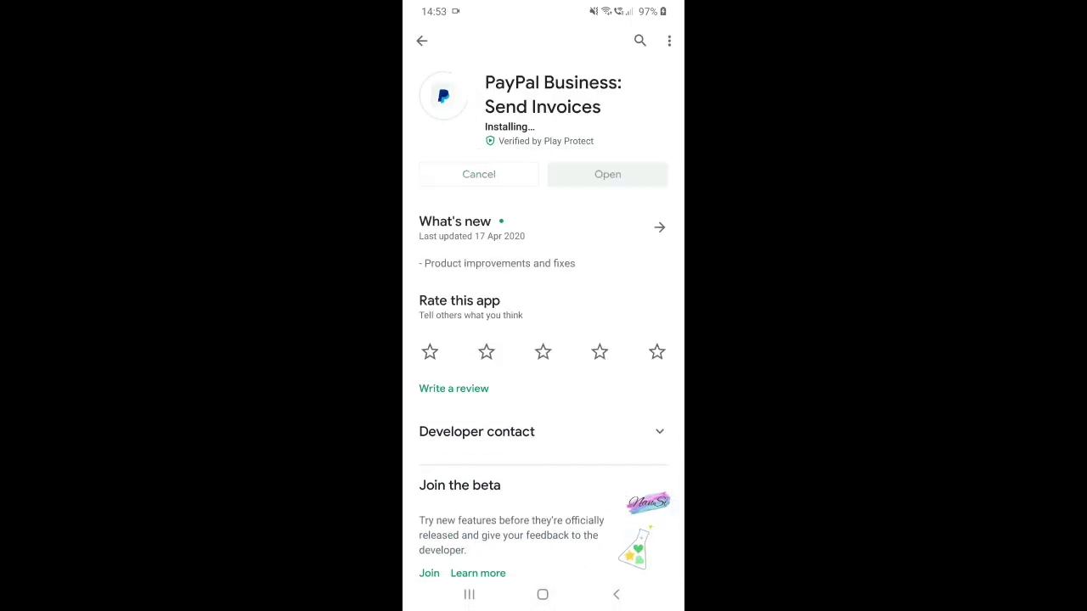